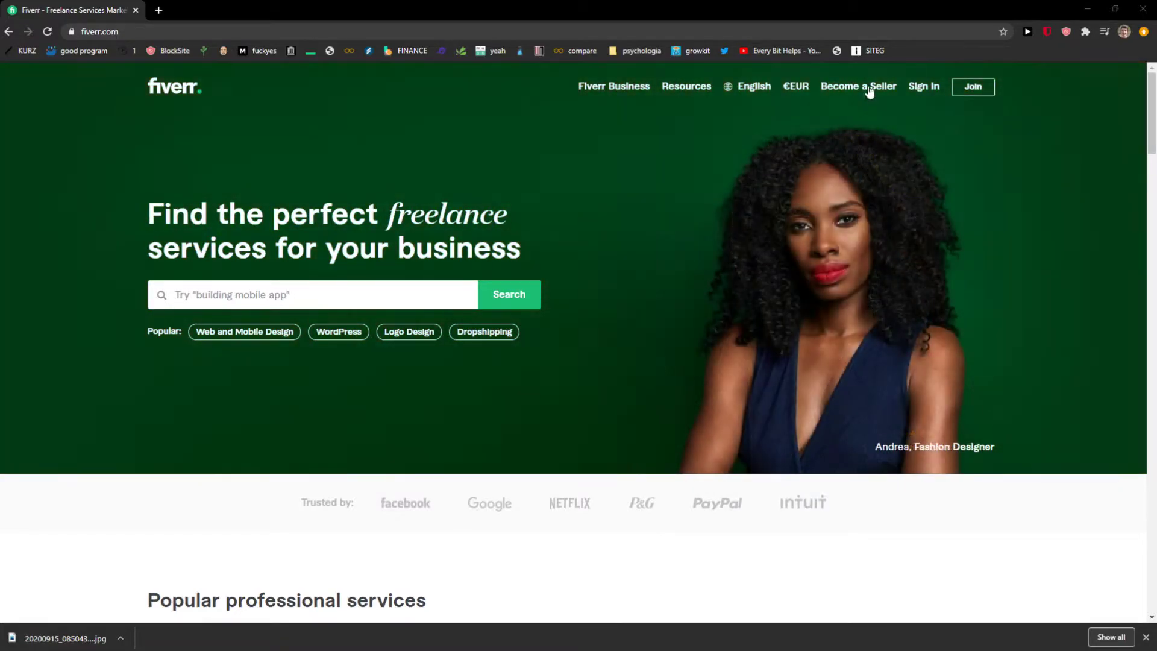
Start seller sign-up and continue with the saved e-mail address.
click(869, 91)
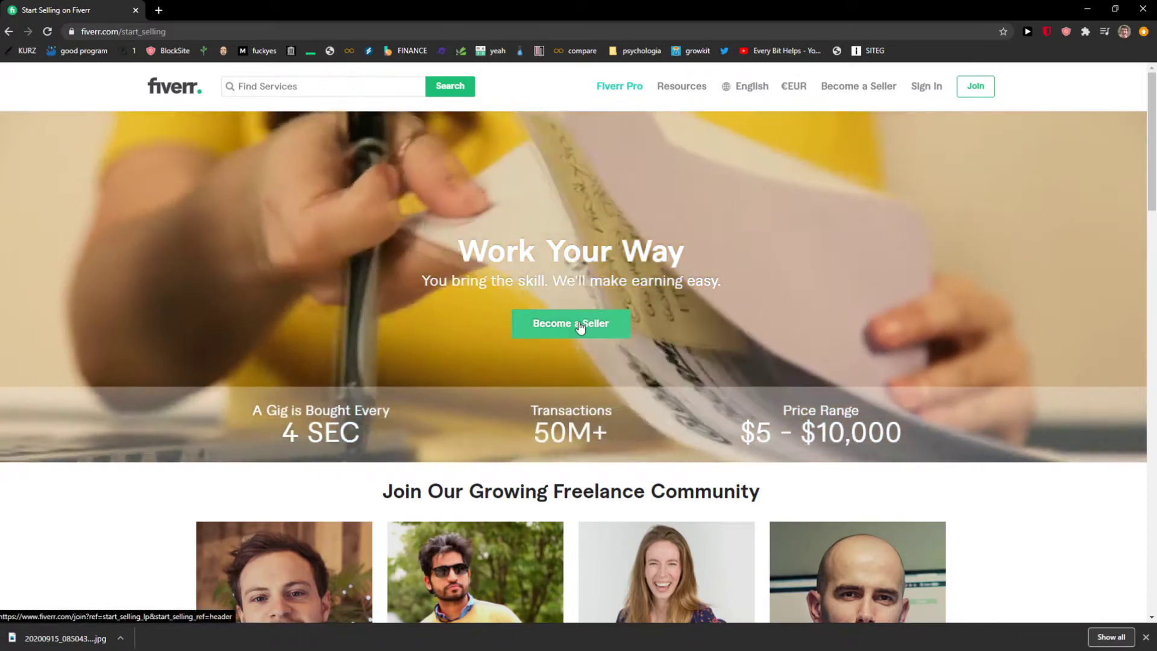
click(581, 324)
click(549, 384)
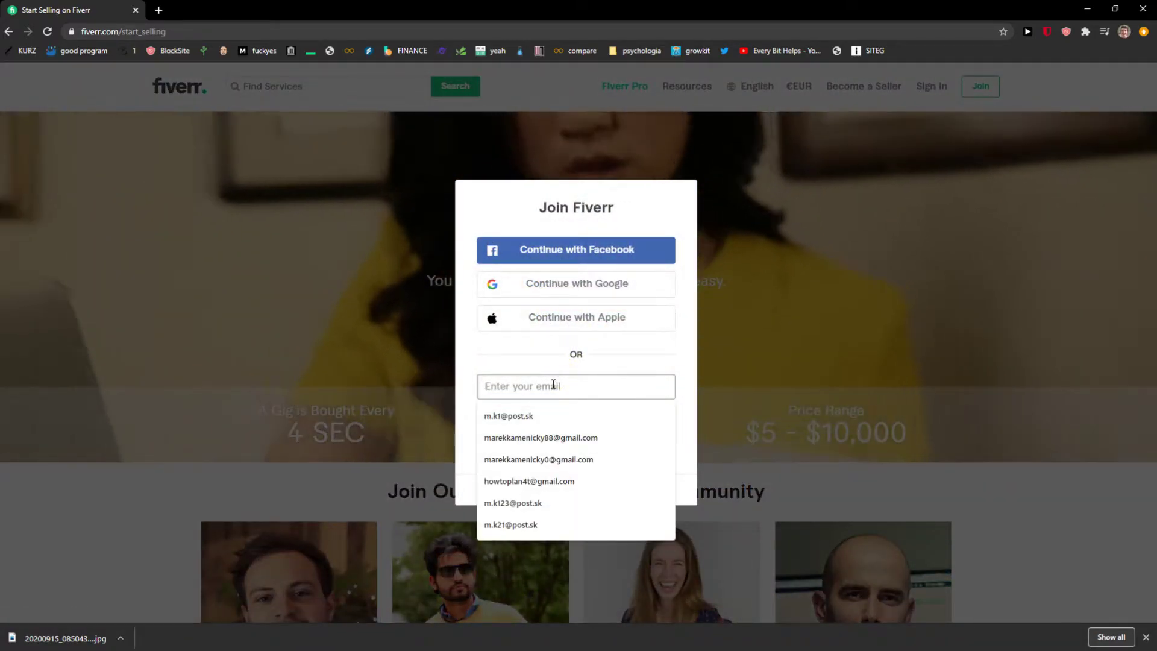
click(517, 459)
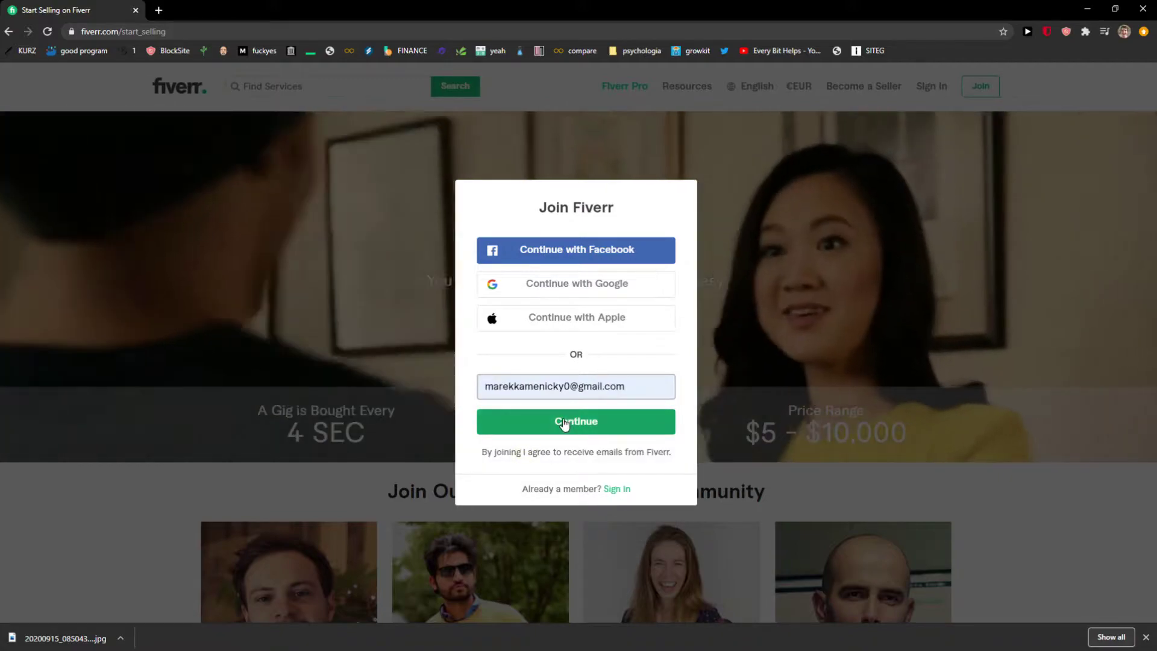
click(531, 421)
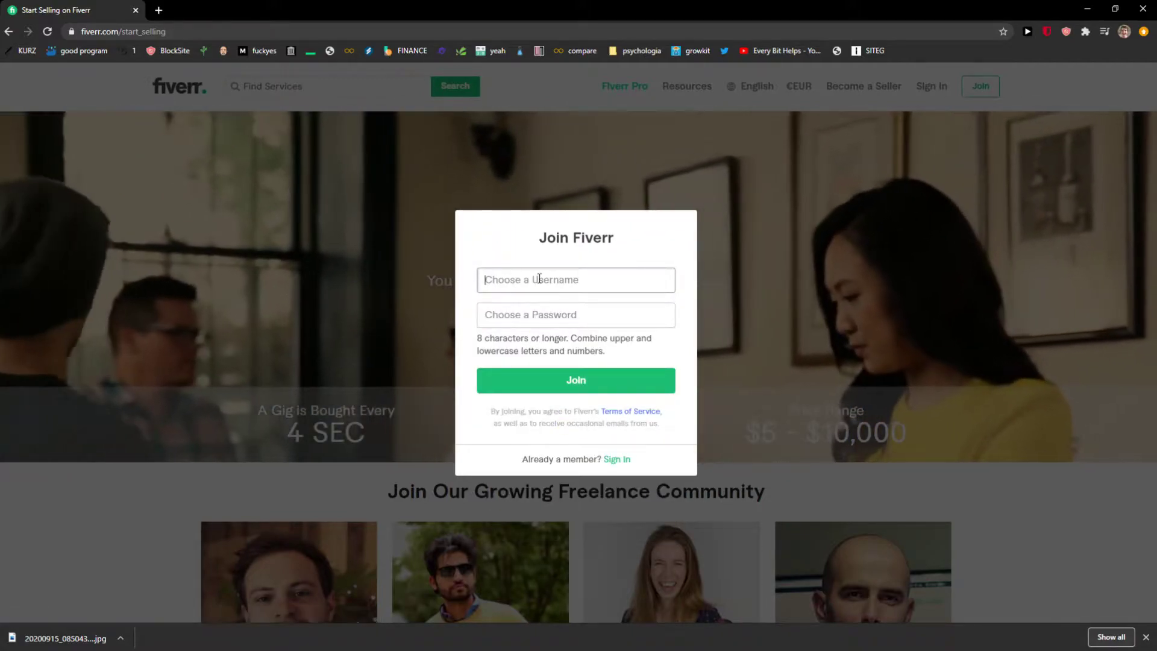
Enter a username and a longer replacement password, then submit the sign-up form.
click(539, 278)
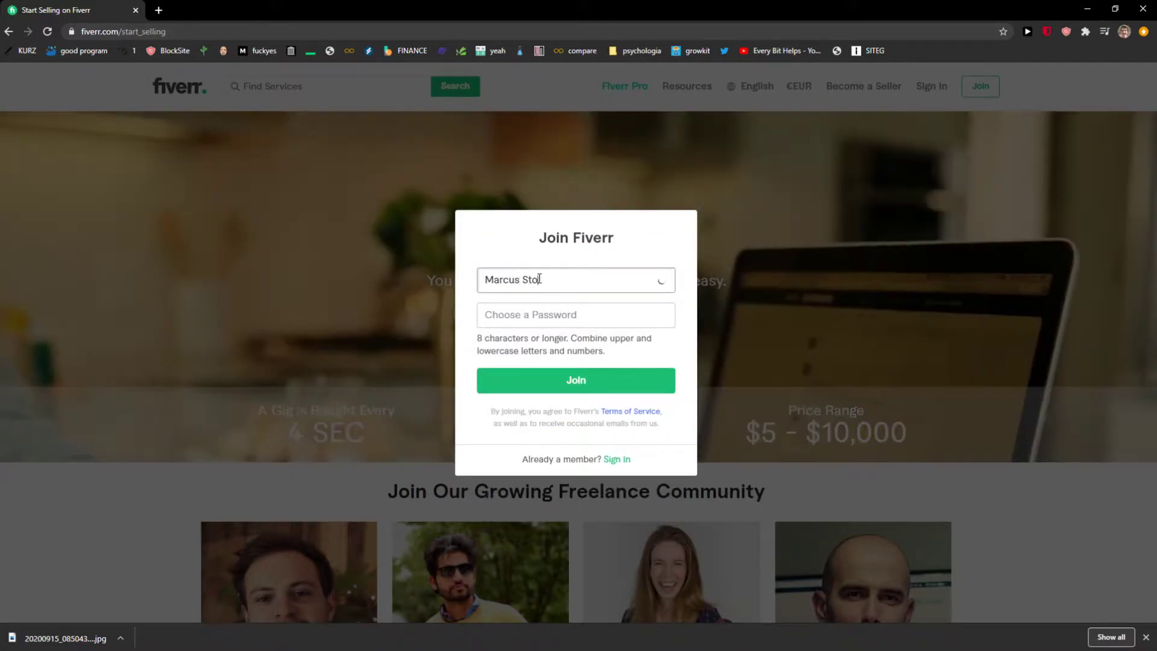
key(Tab)
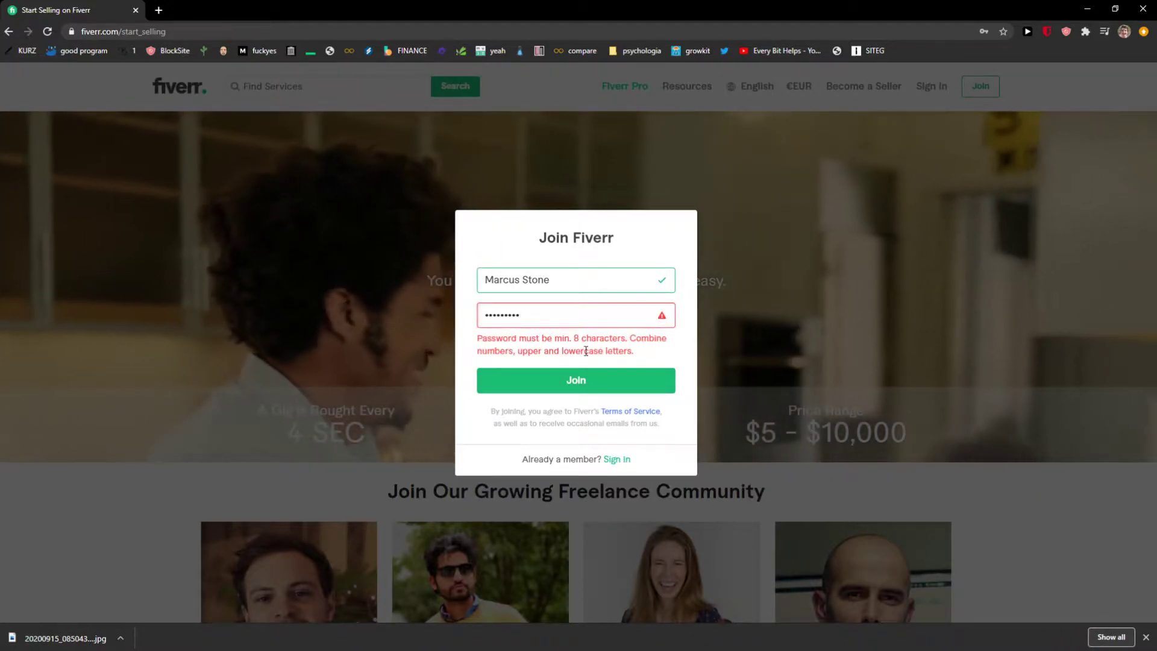
key(ctrl+a)
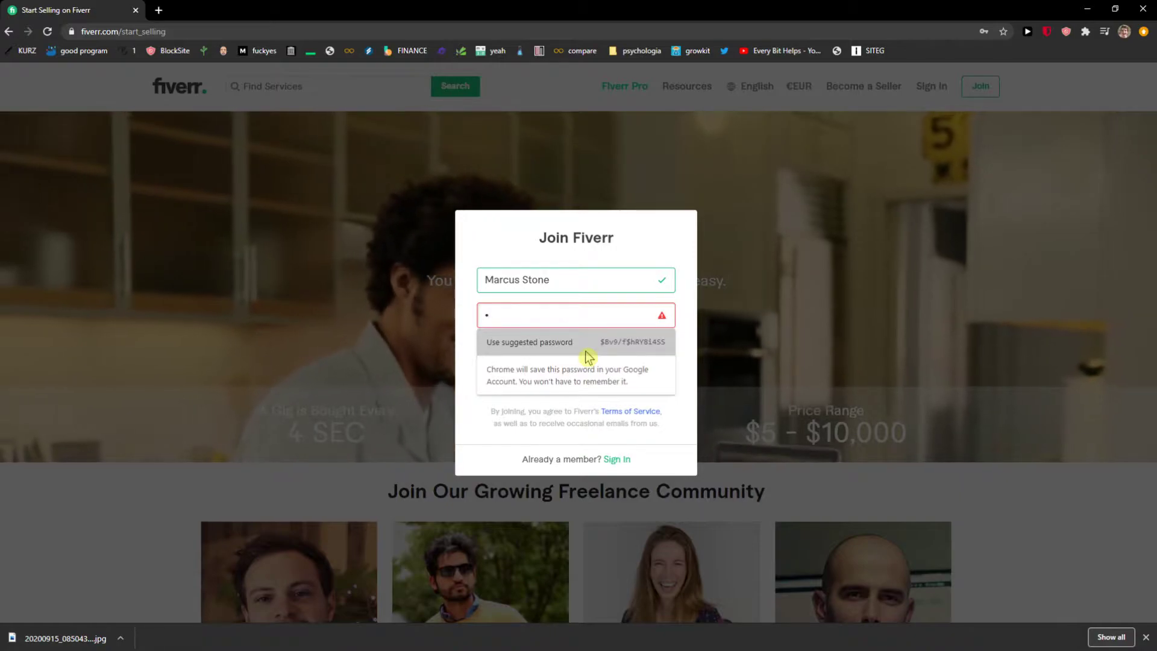
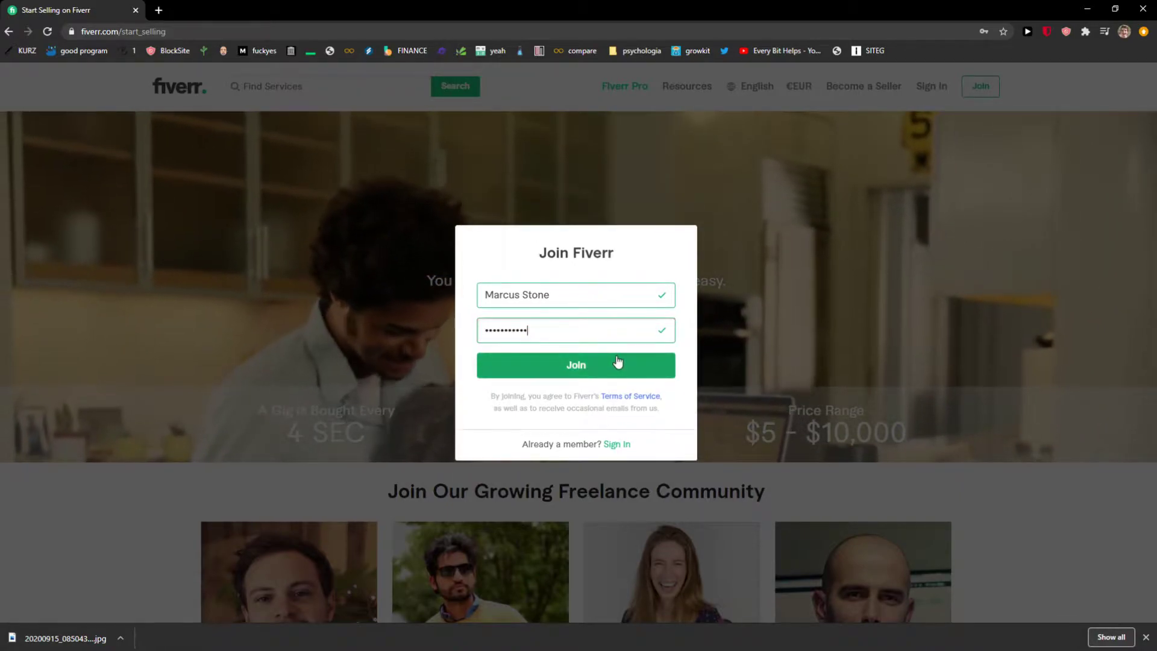
click(636, 362)
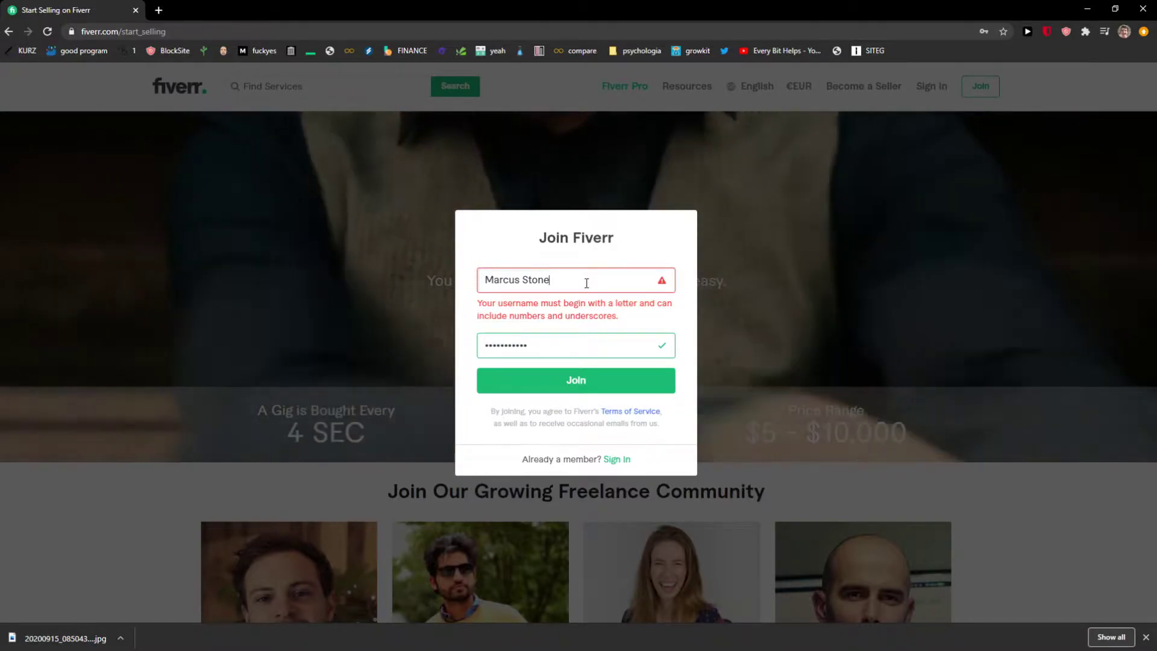
Fix the rejected username by removing its space and appending YTB, then join.
click(524, 280)
key(BackSpace)
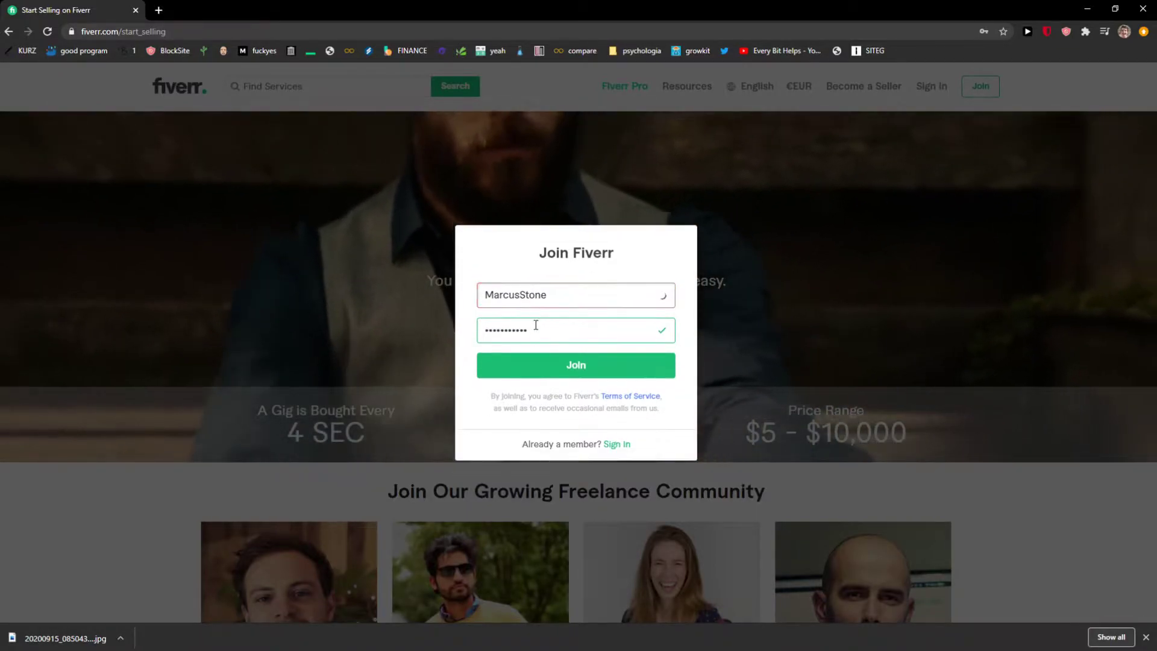
click(534, 326)
click(555, 279)
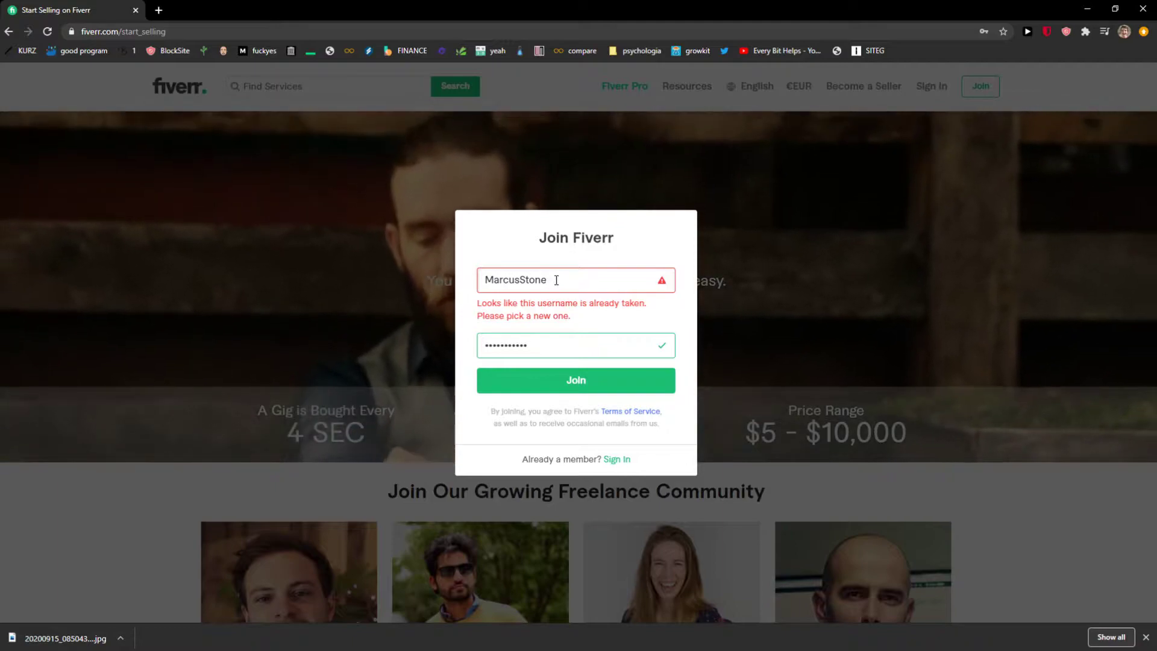
text(YTB)
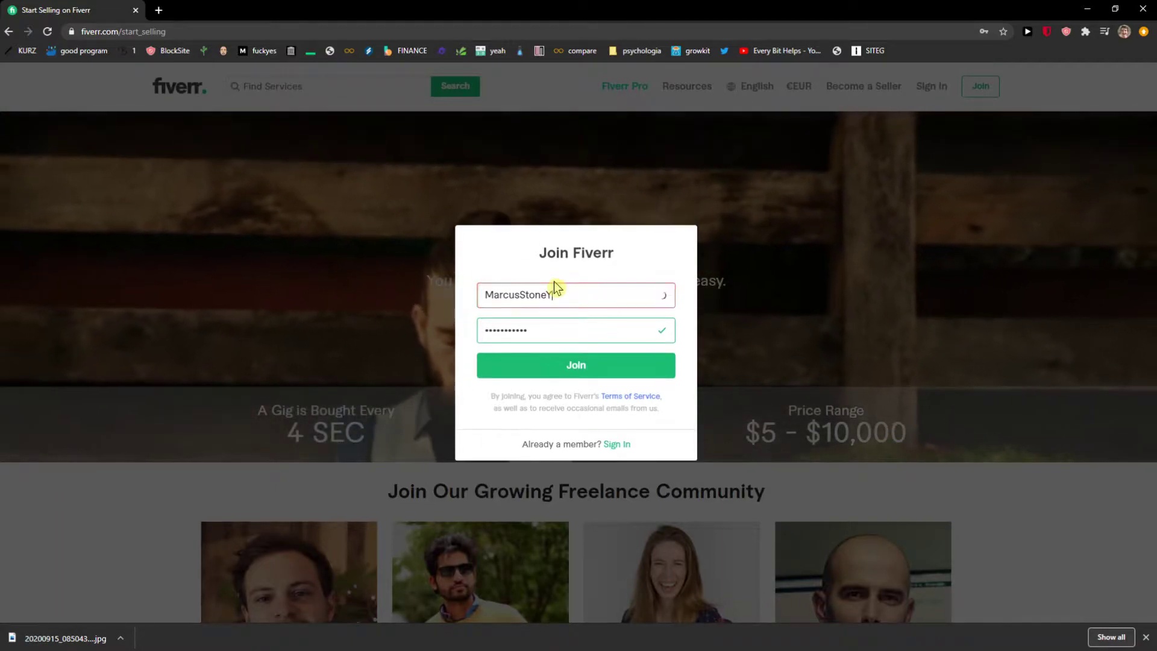
click(576, 365)
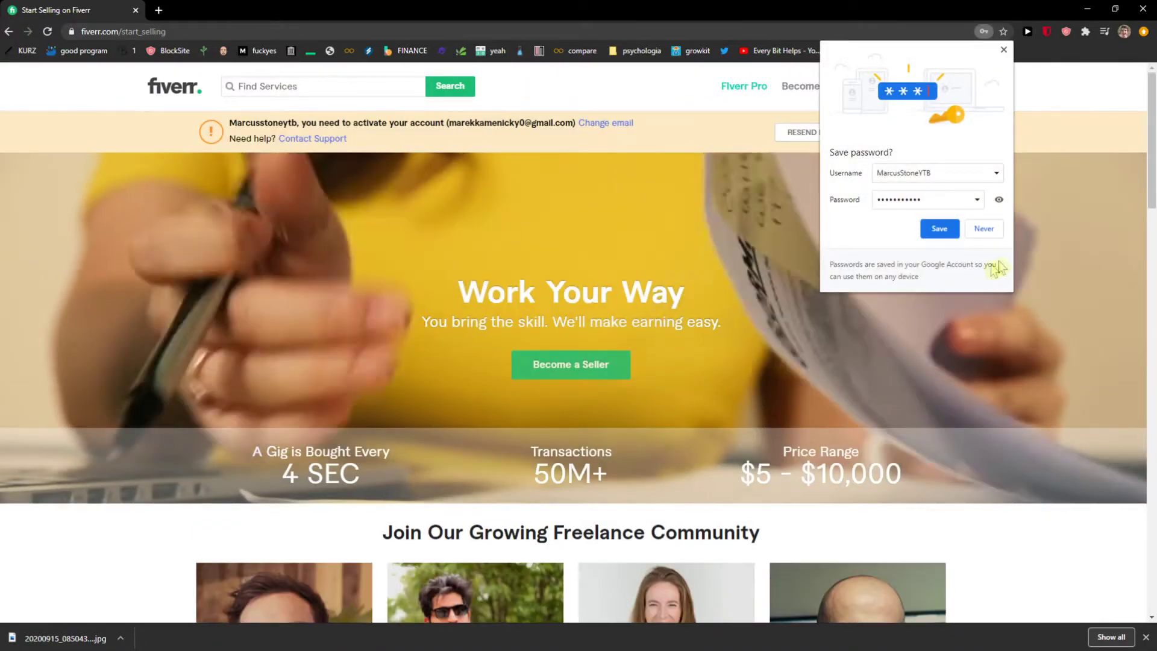
Decline saving the password and activate the account from the Gmail activation e-mail.
click(985, 232)
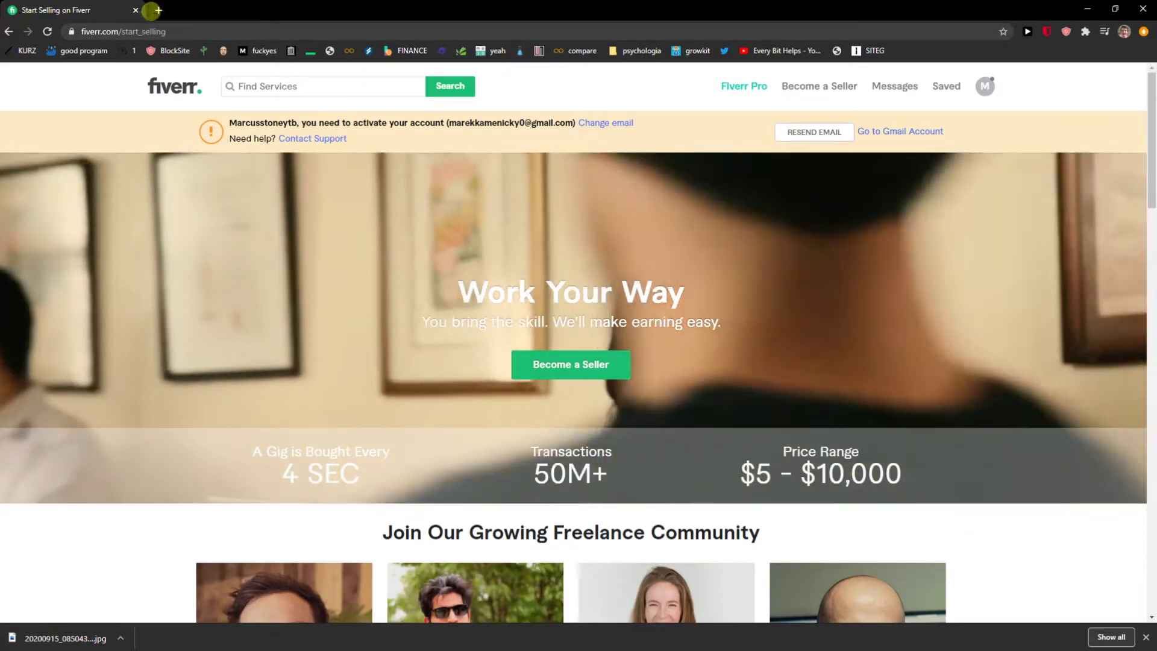
click(158, 10)
click(239, 10)
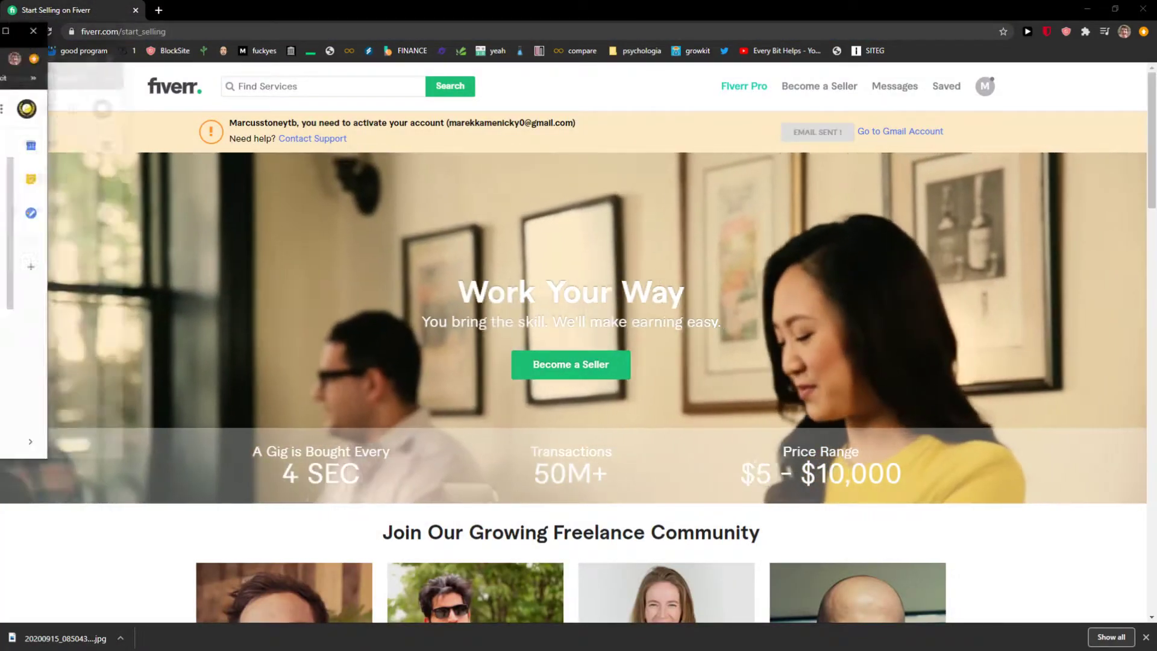
drag(0, 65, 483, 73)
double_click(483, 74)
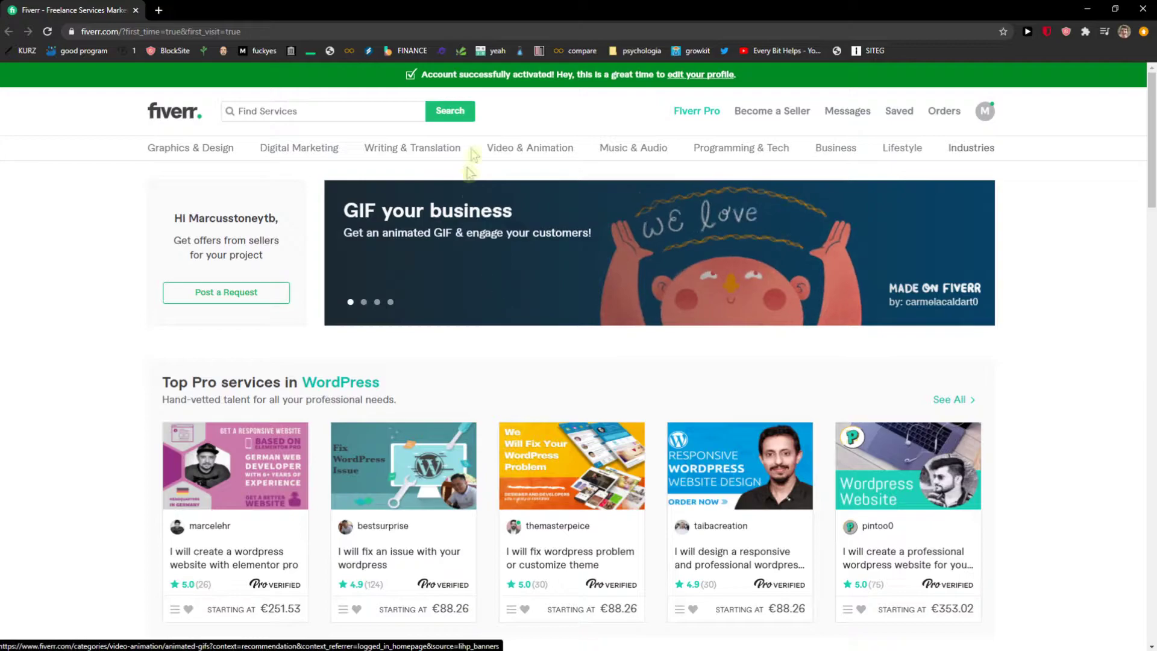
drag(443, 76, 584, 90)
click(603, 89)
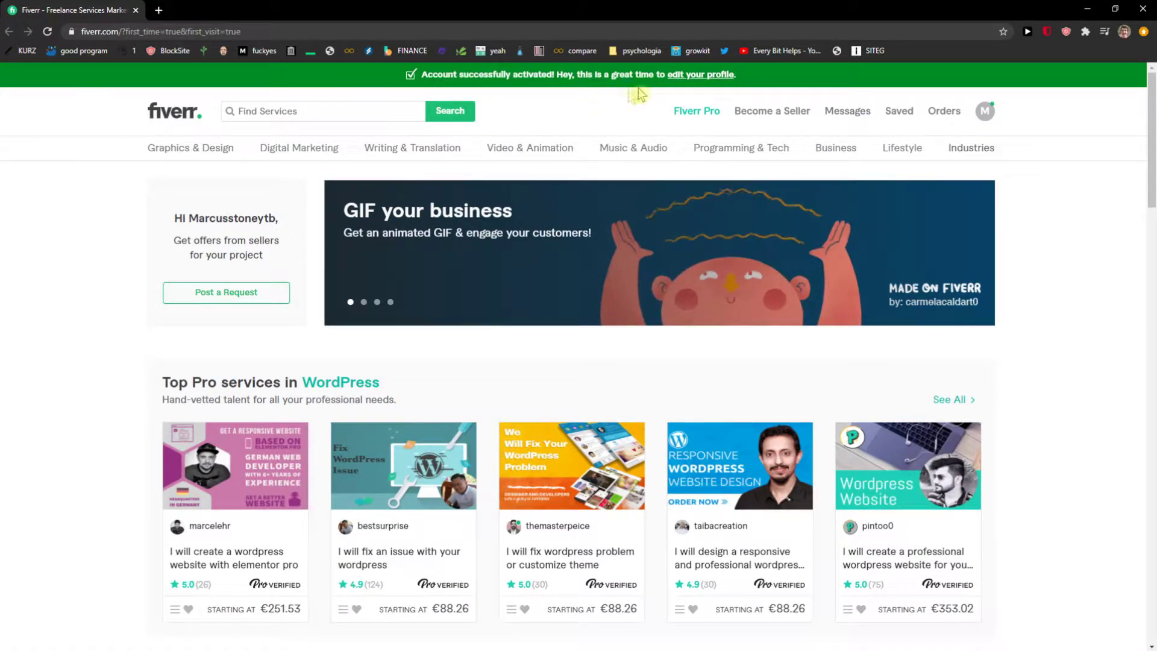
Save the account's full name in settings, then go through the Dashboard to Start Selling.
click(701, 77)
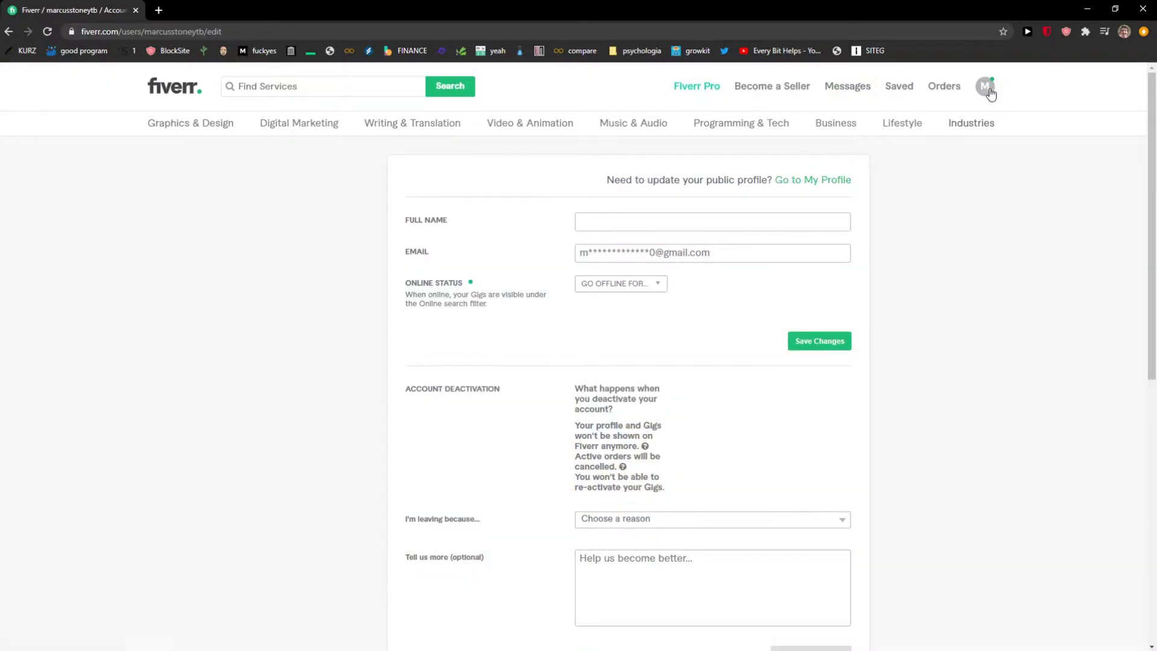
click(988, 89)
click(589, 221)
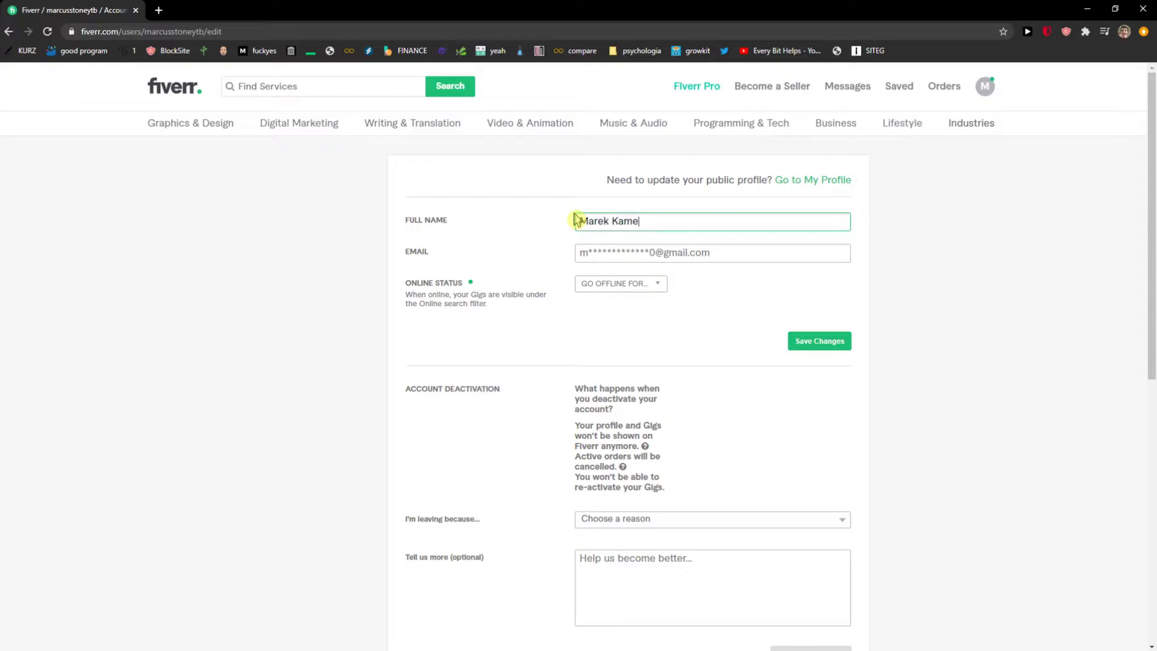
click(822, 344)
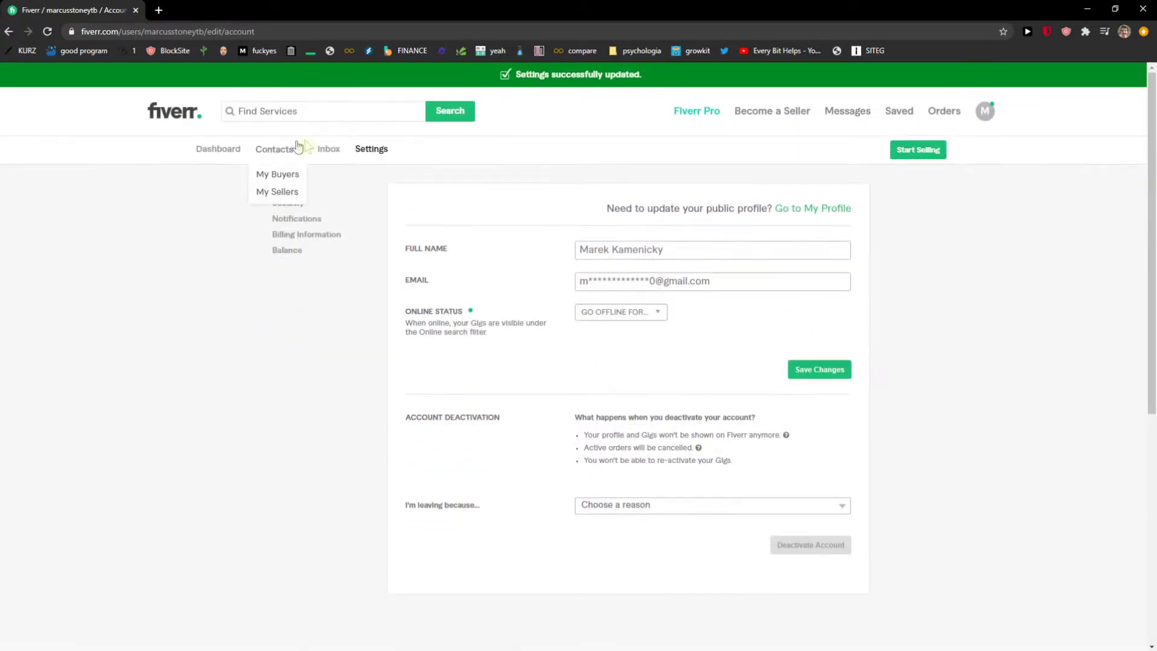
click(224, 152)
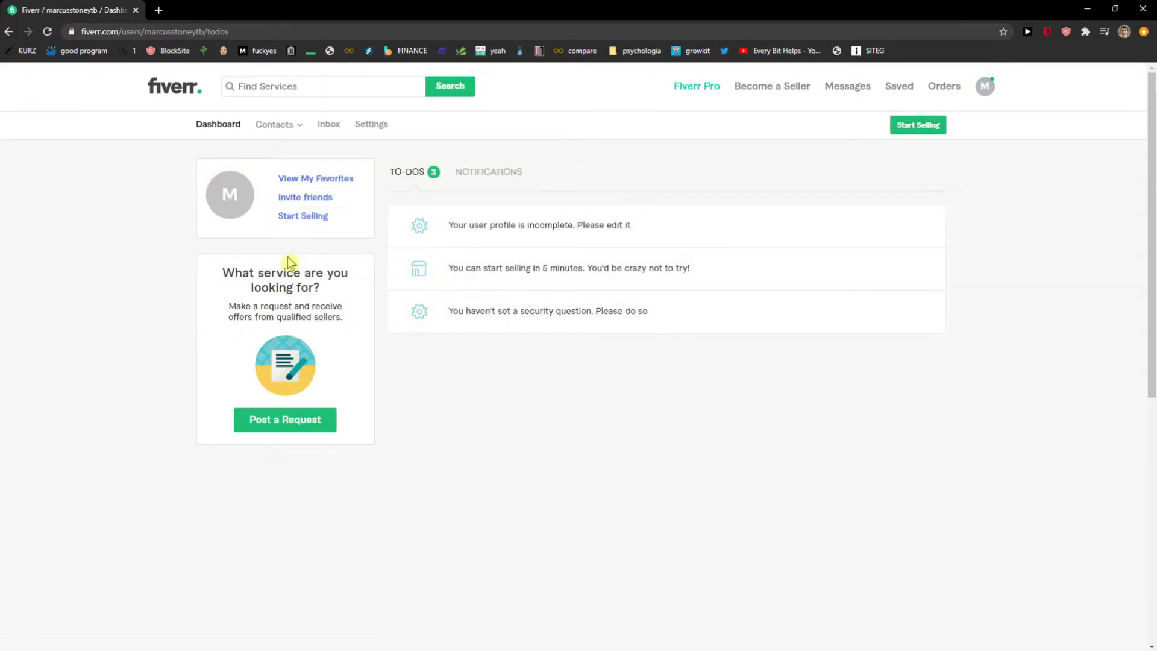
click(310, 223)
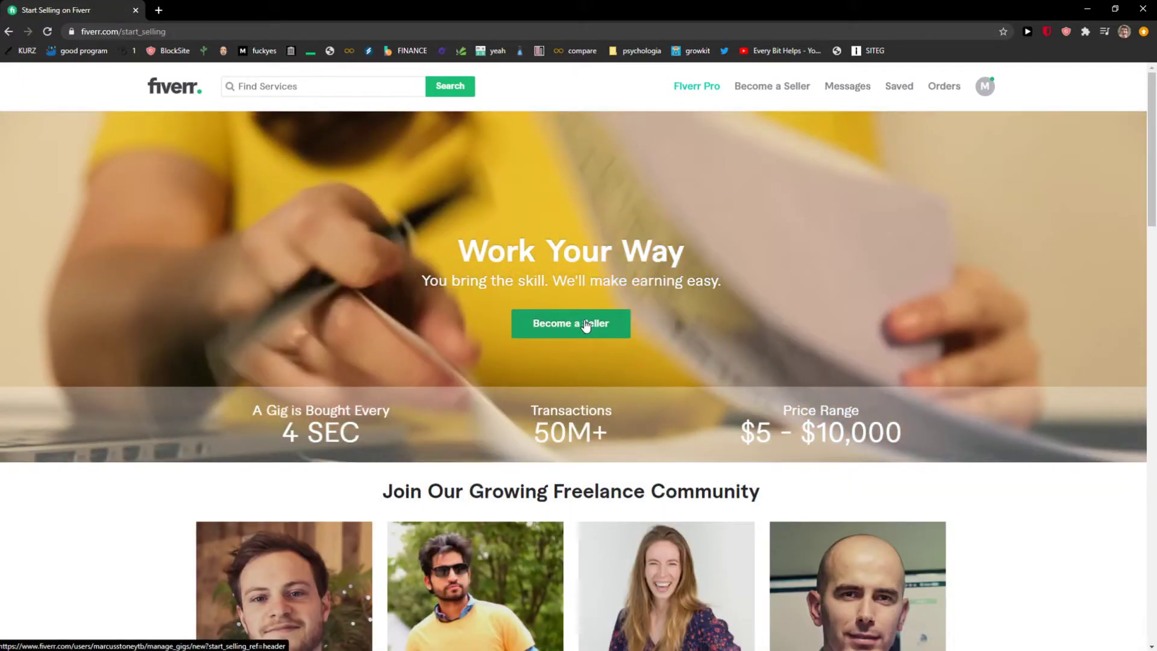
Create a new gig titled 'I will Help you Increase Subscribers And Viewership On Youtube'.
click(586, 325)
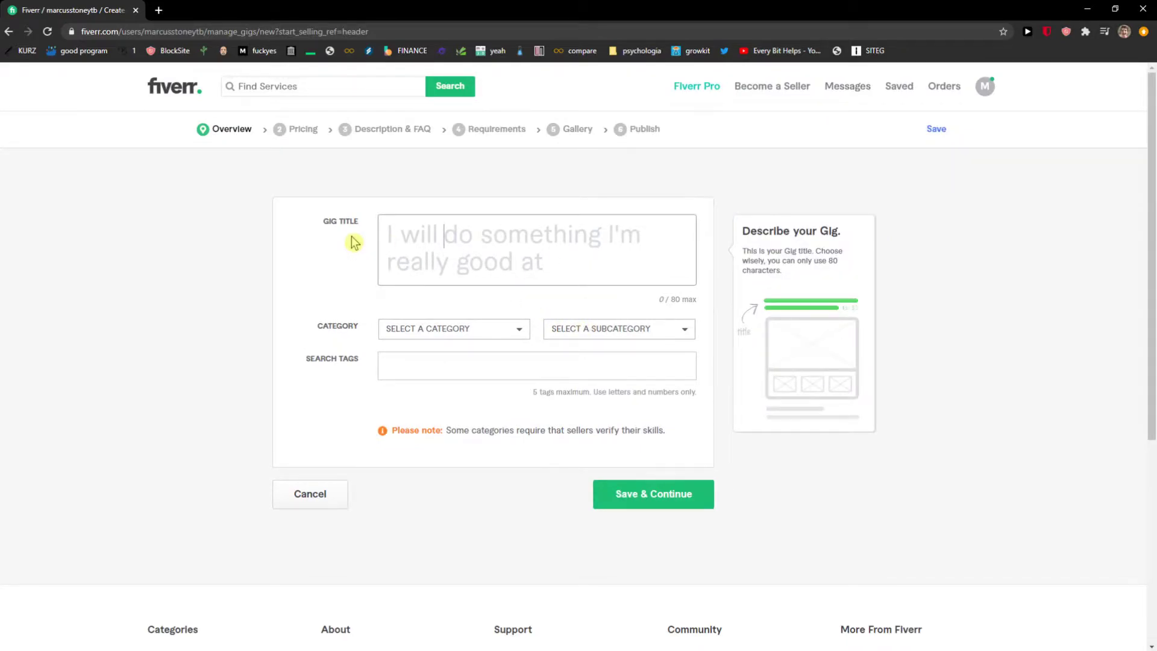
text(Y)
key(BackSpace)
text(Help you)
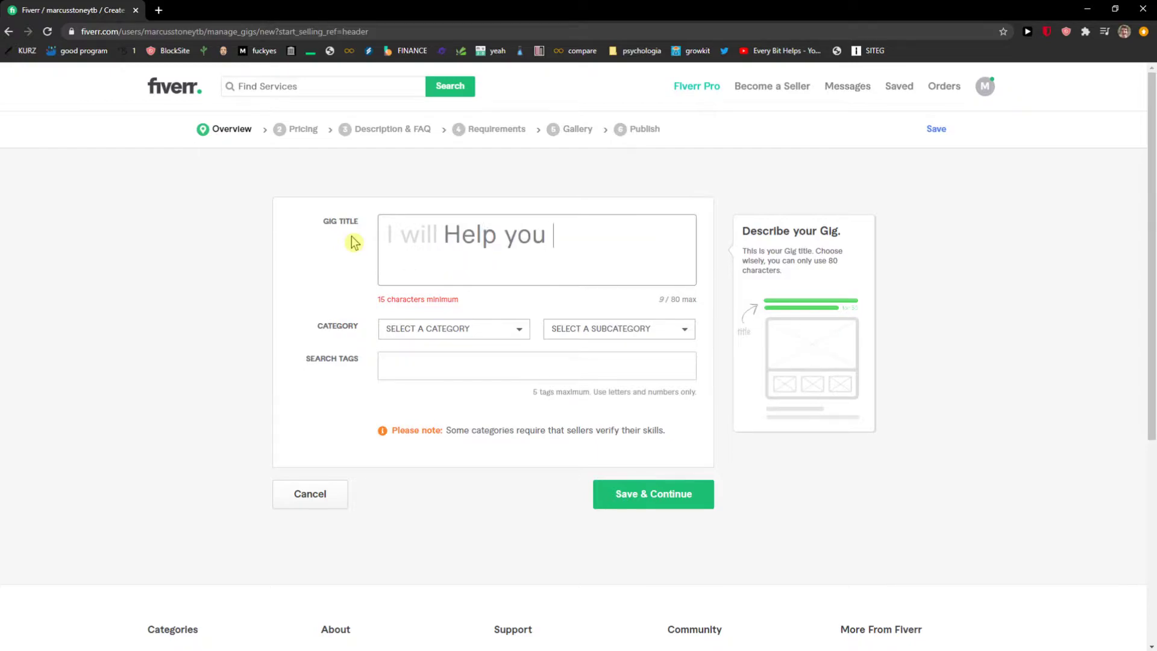
text( Increas)
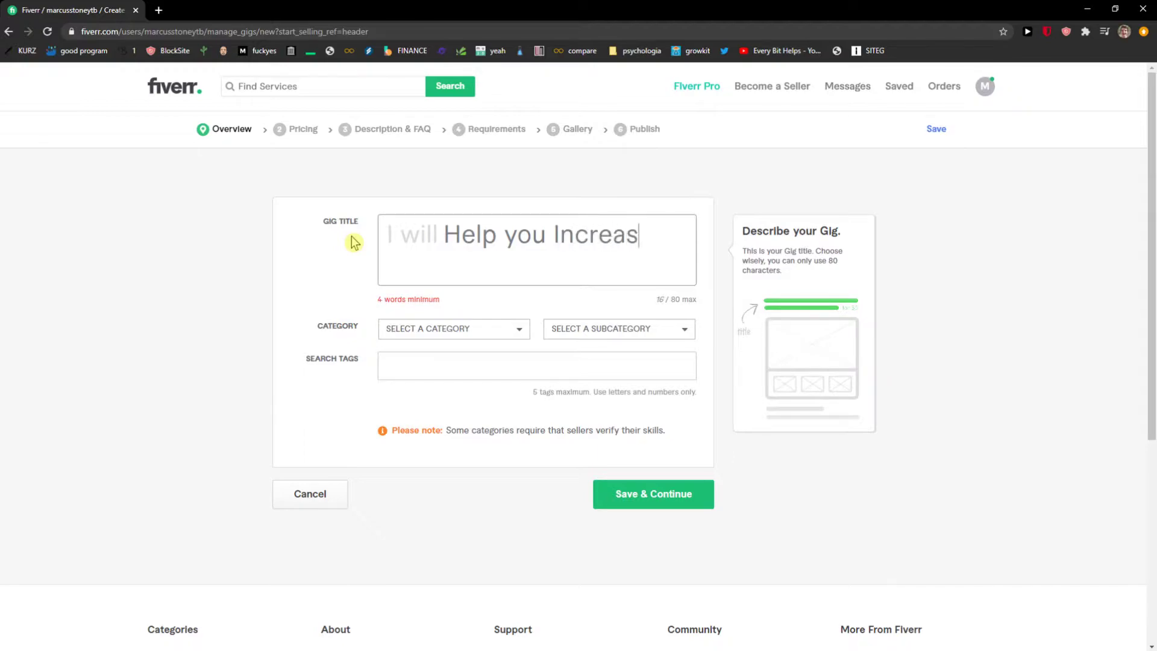
text(e Subsc)
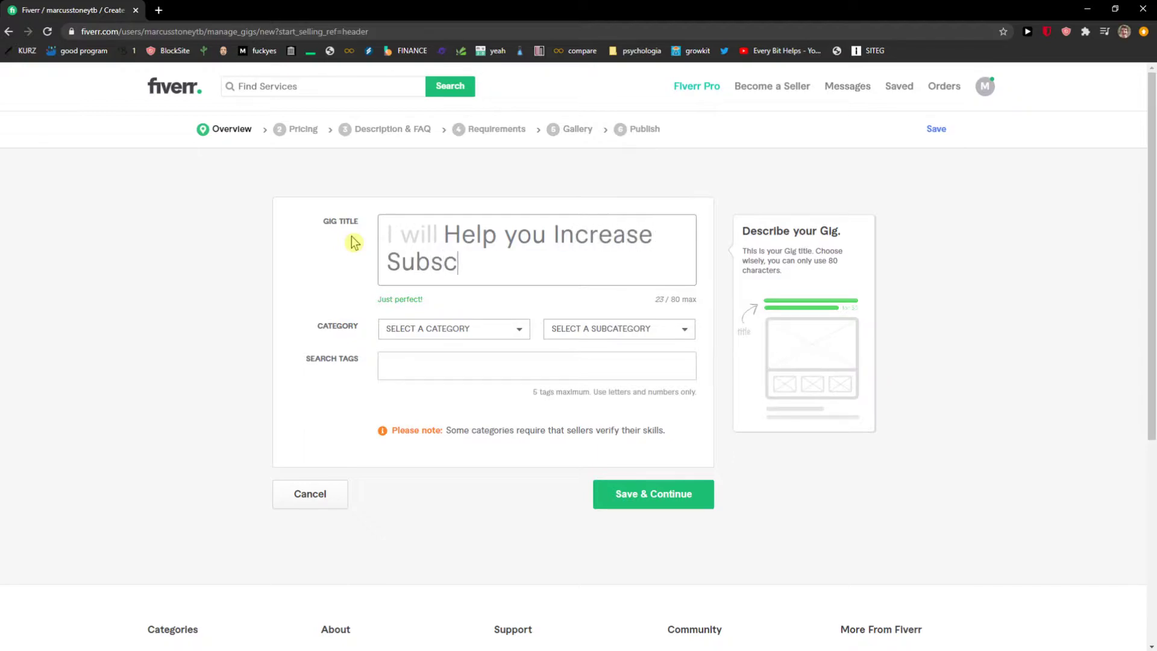
text(ribers And)
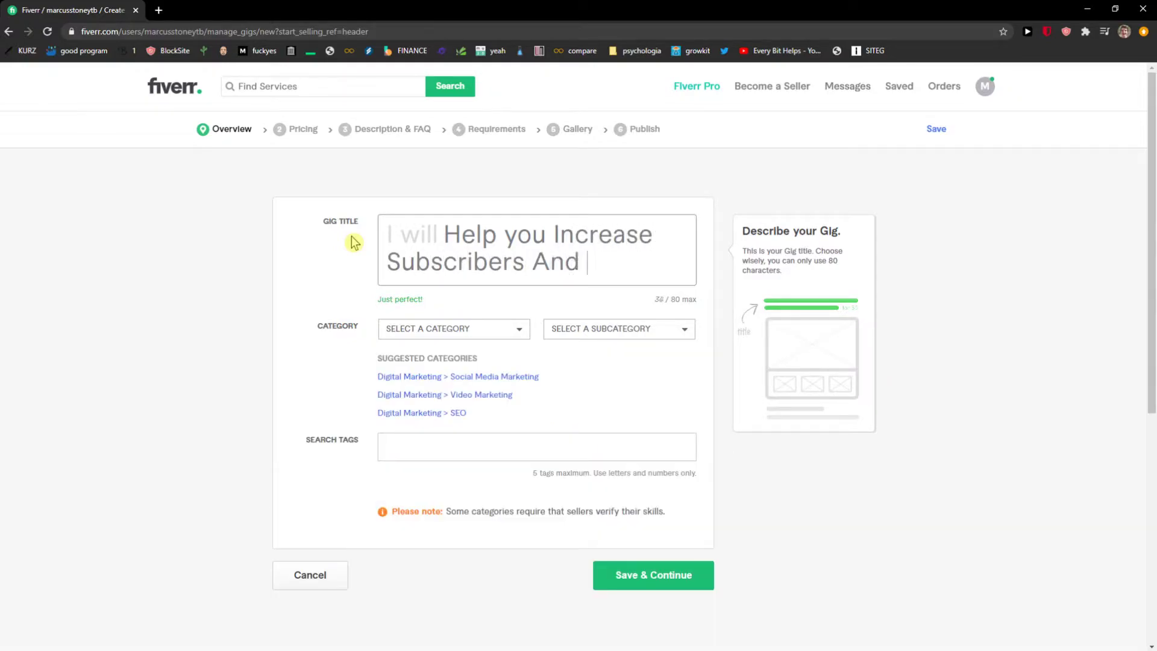
text( Viewership On Youtube)
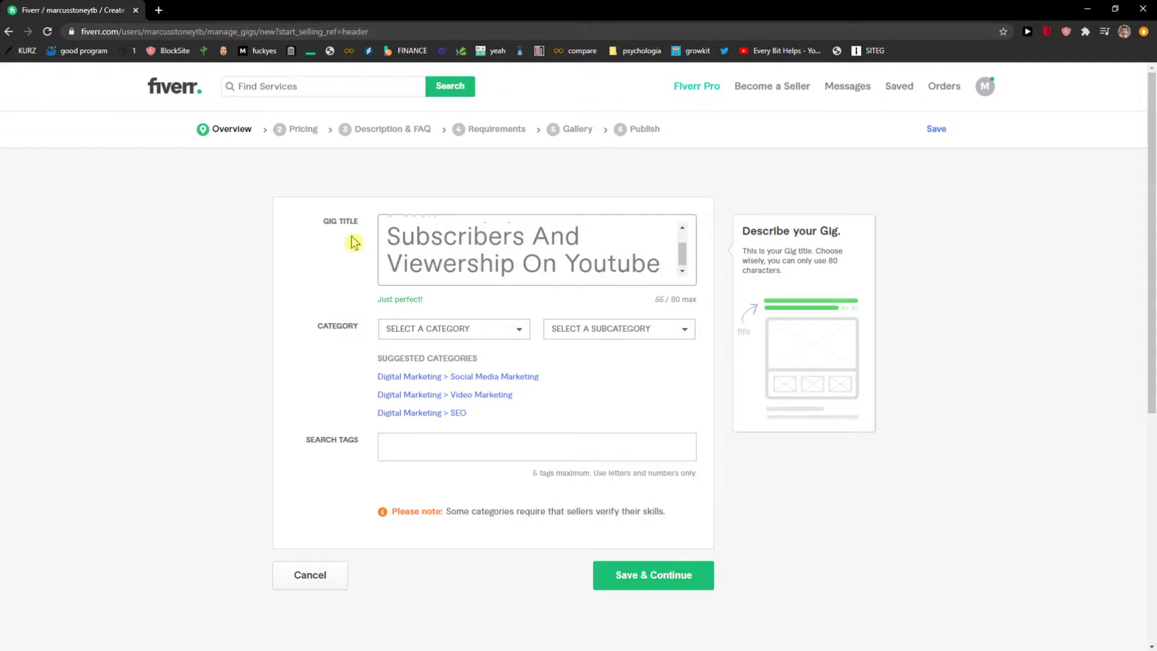
click(395, 328)
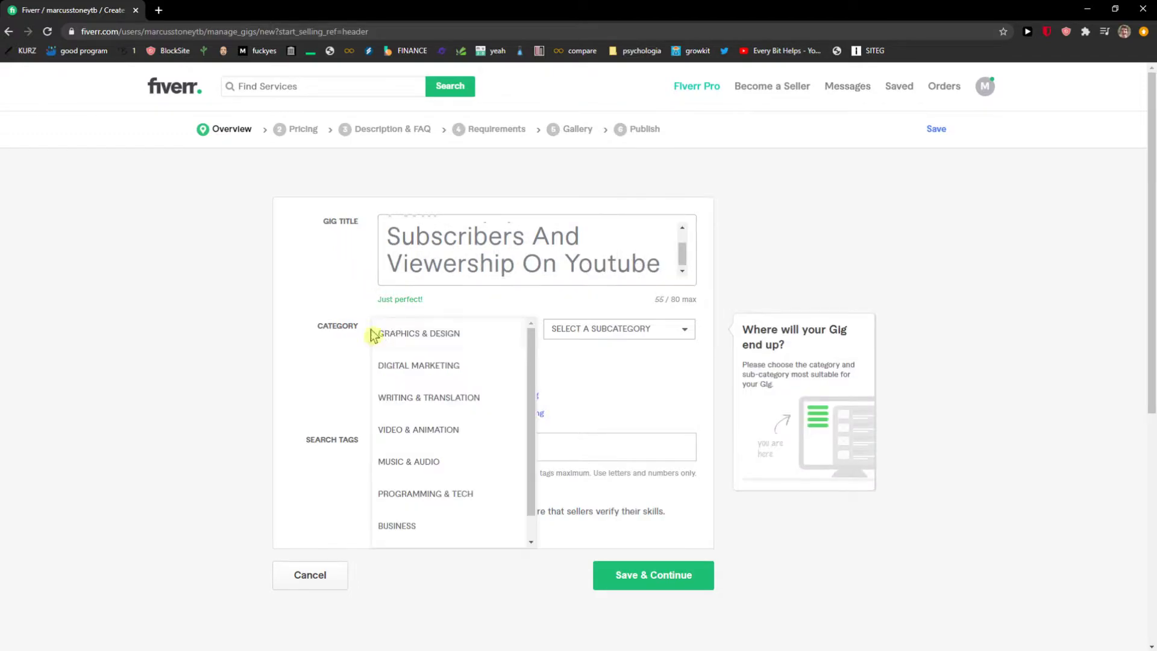
Choose Digital Marketing as the category and Content Marketing as the subcategory.
scroll(410, 413, down, 1)
scroll(411, 418, up, 1)
scroll(412, 458, down, 2)
scroll(410, 422, up, 1)
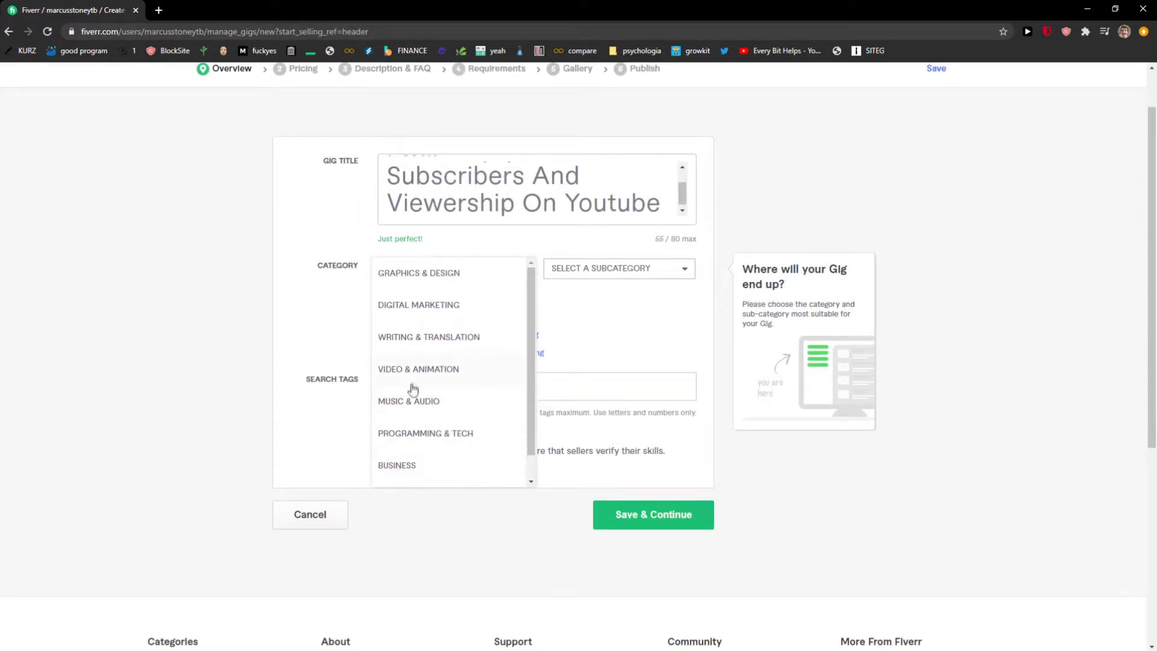
click(394, 308)
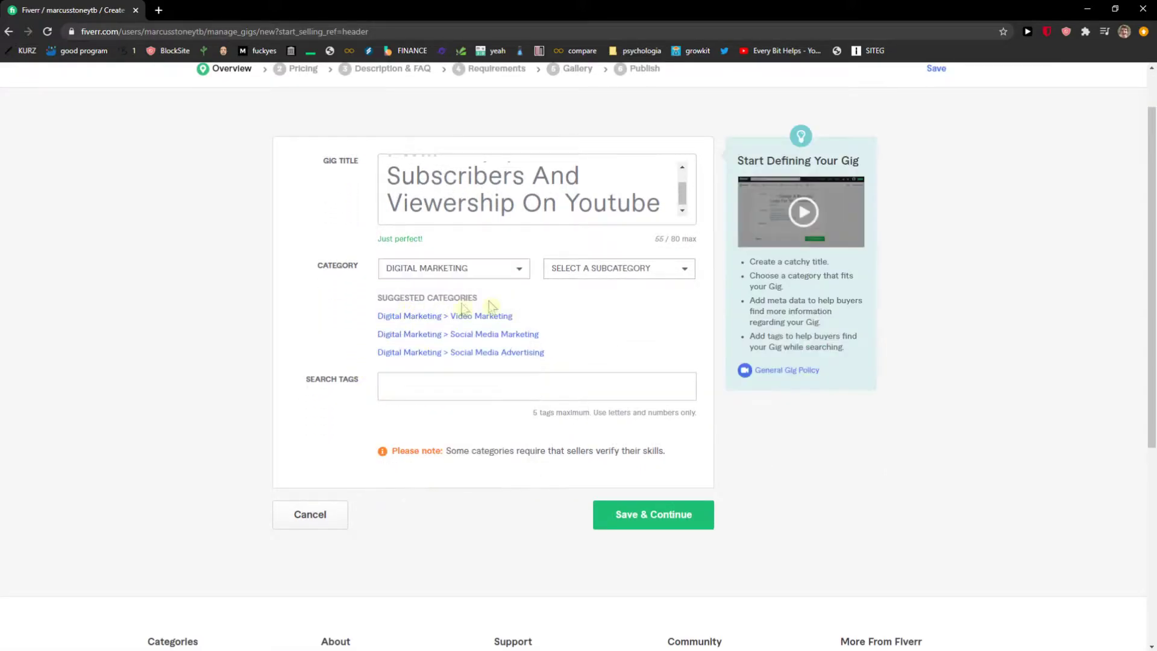
click(611, 271)
scroll(615, 325, down, 1)
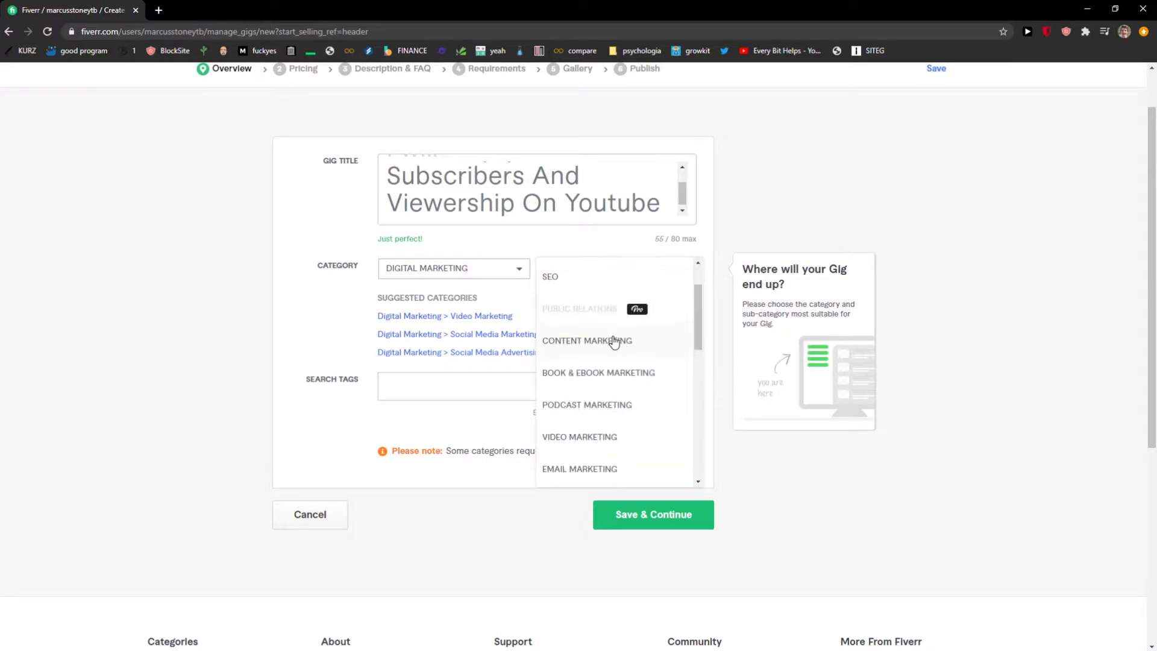
click(613, 345)
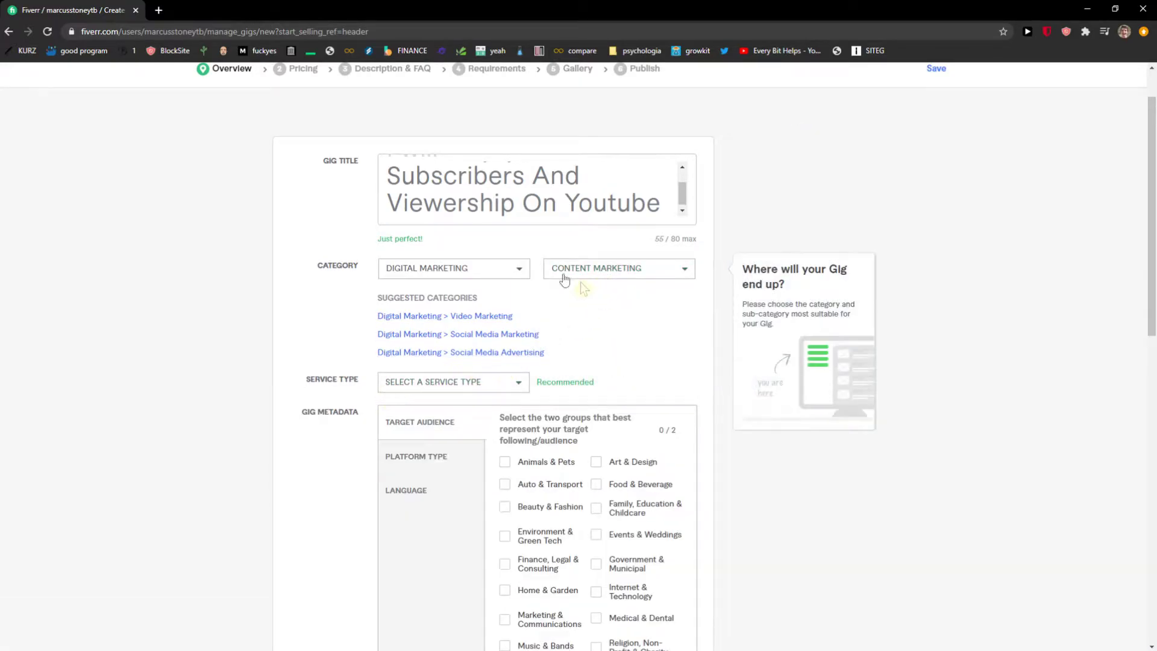
click(613, 279)
scroll(609, 374, down, 6)
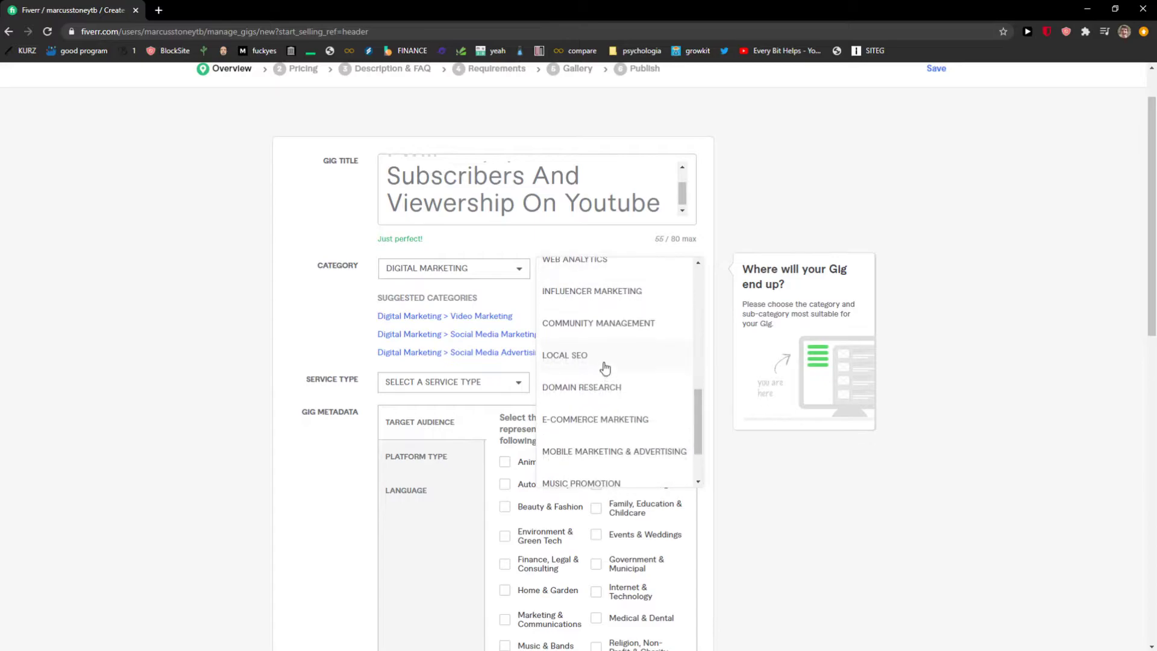
scroll(599, 376, down, 1)
scroll(599, 379, up, 10)
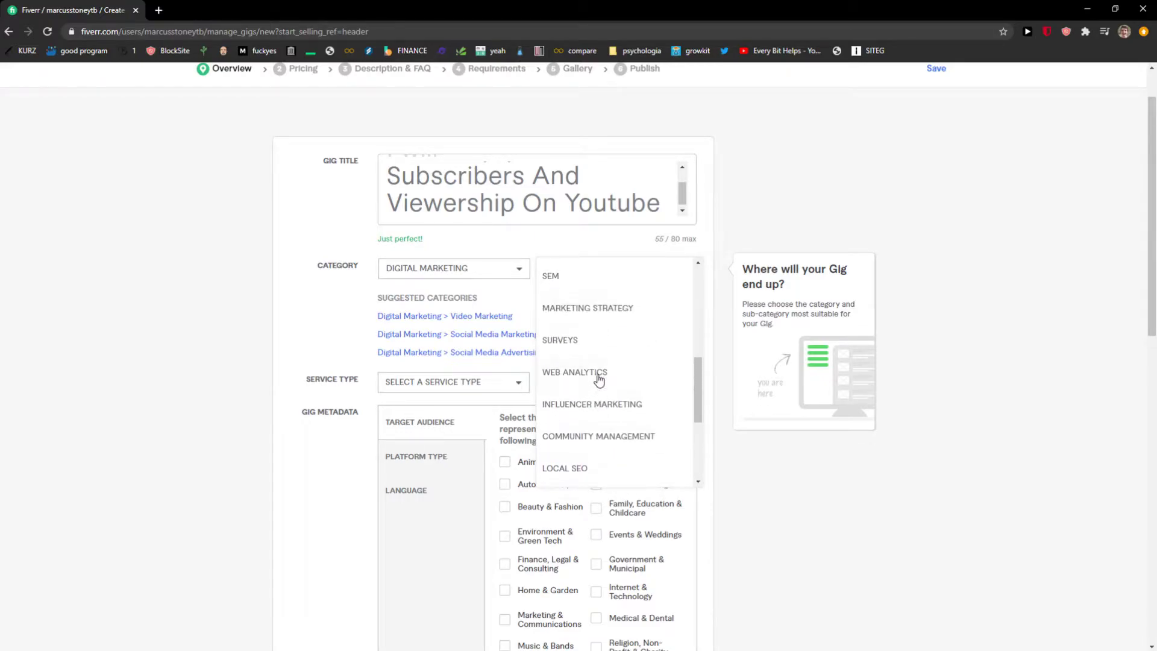
click(310, 338)
Set service type to Content Strategy & Research and platform type to YouTube.
scroll(396, 342, down, 1)
click(404, 324)
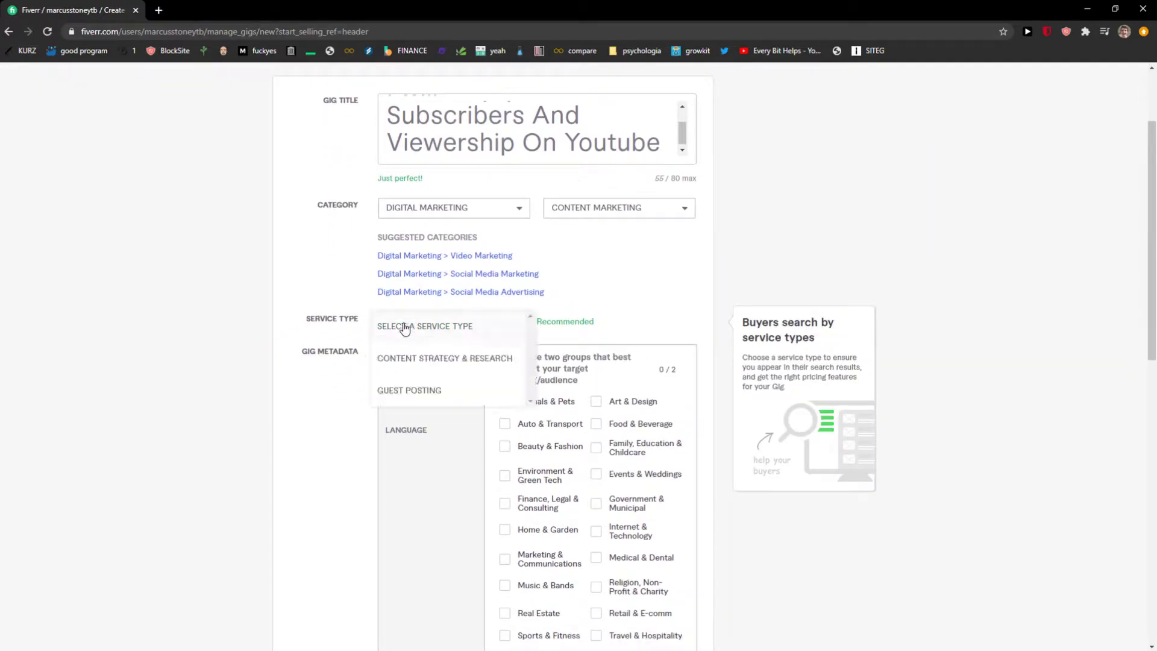
click(448, 360)
scroll(355, 321, down, 2)
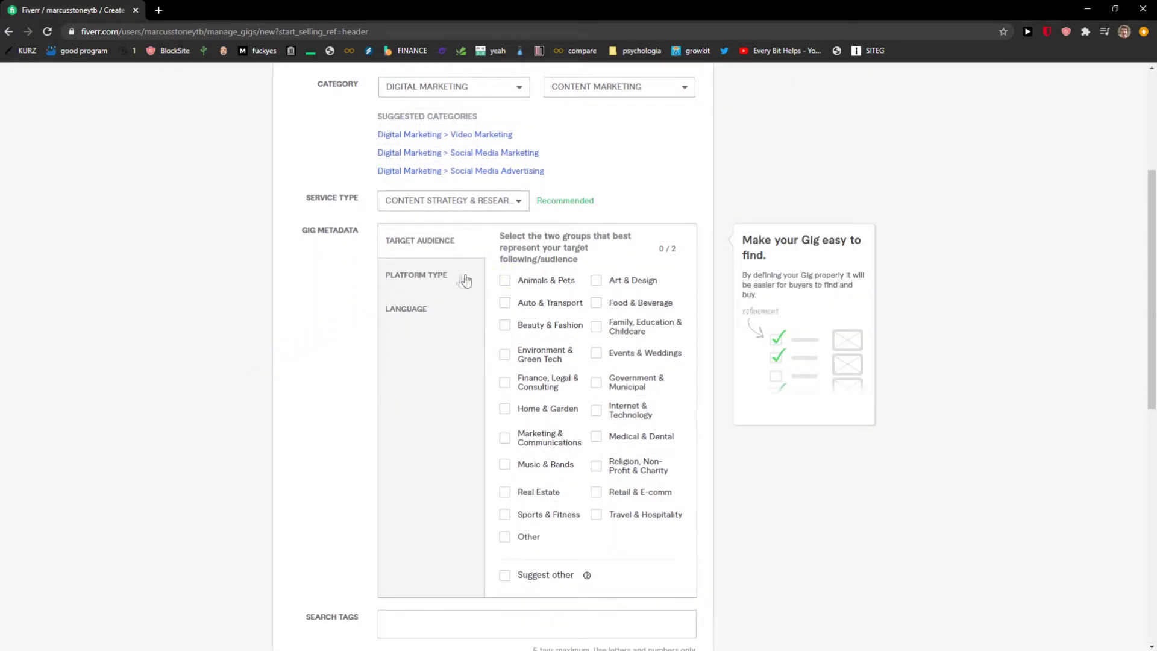
click(439, 283)
click(542, 279)
scroll(561, 338, down, 3)
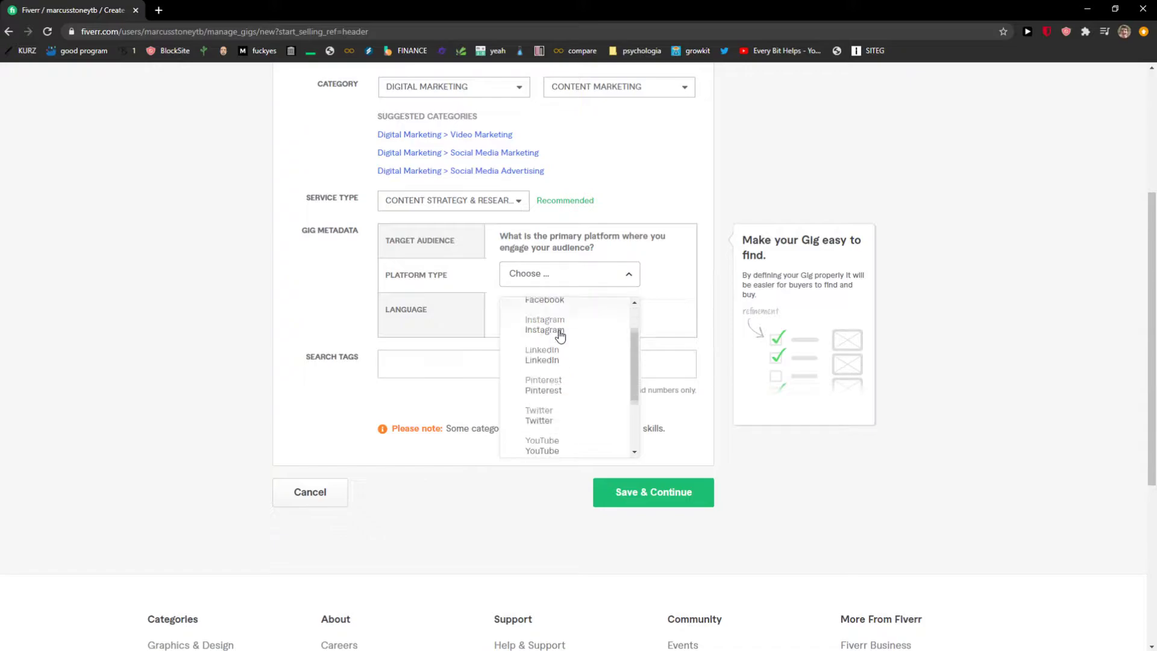
click(546, 376)
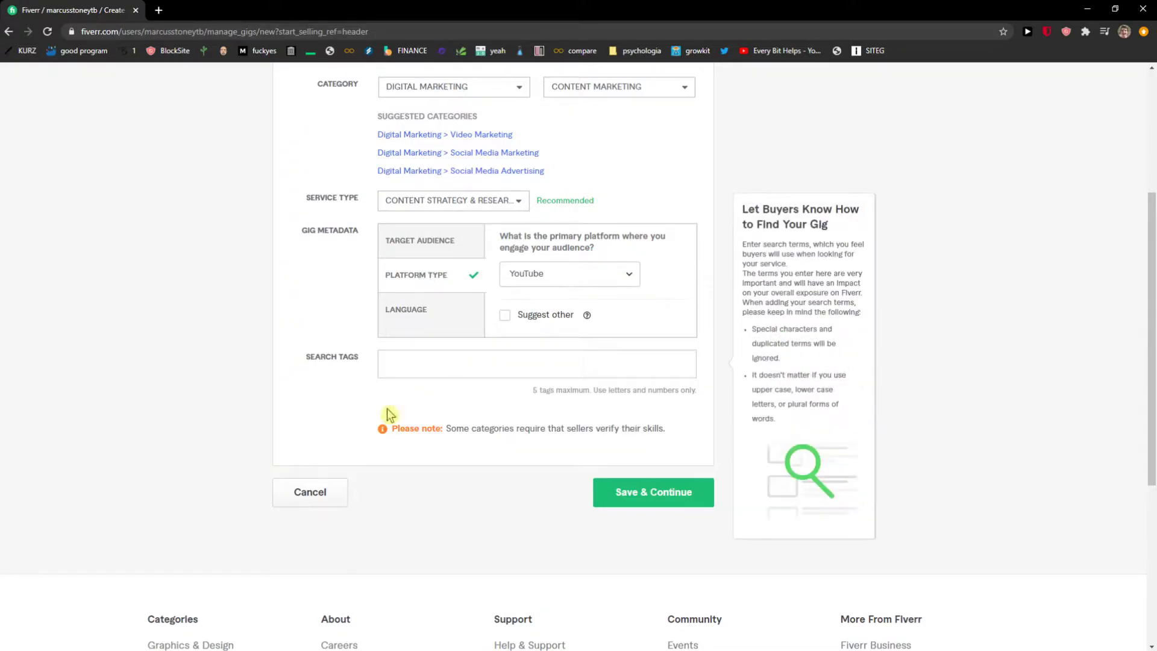
scroll(271, 276, up, 2)
click(383, 489)
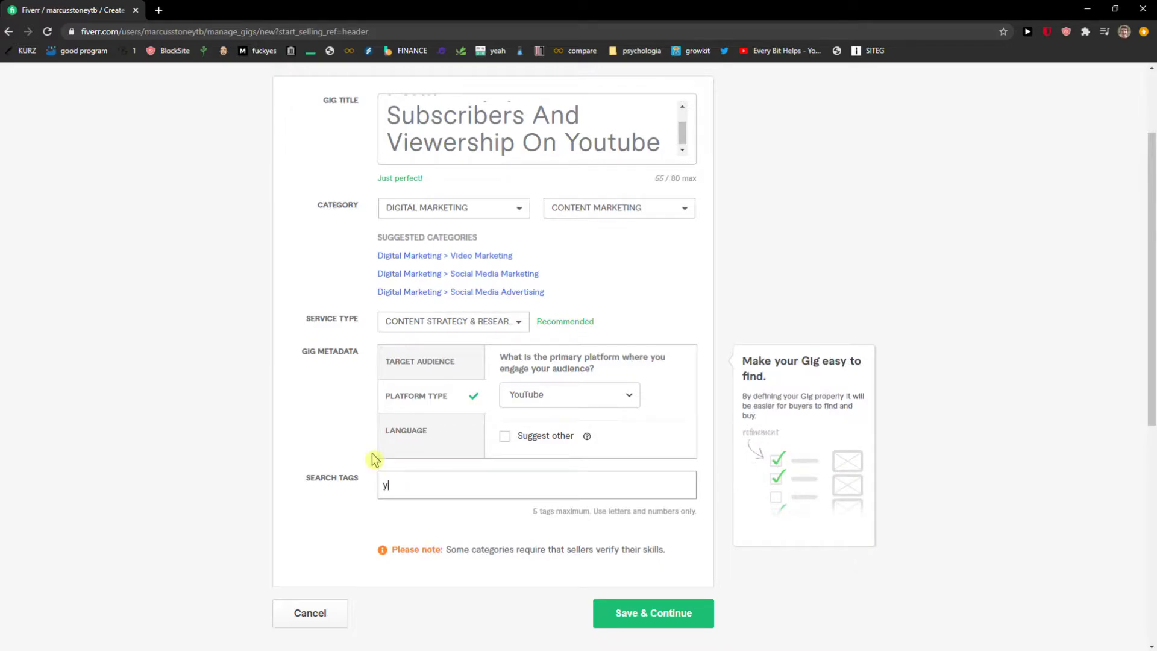
Add the search tags YOUTUBE and YOUTUBE ACCOUNT, the latter twice.
text(yiztz)
key(BackSpace)
key(BackSpace)
key(BackSpace)
key(BackSpace)
text(outube)
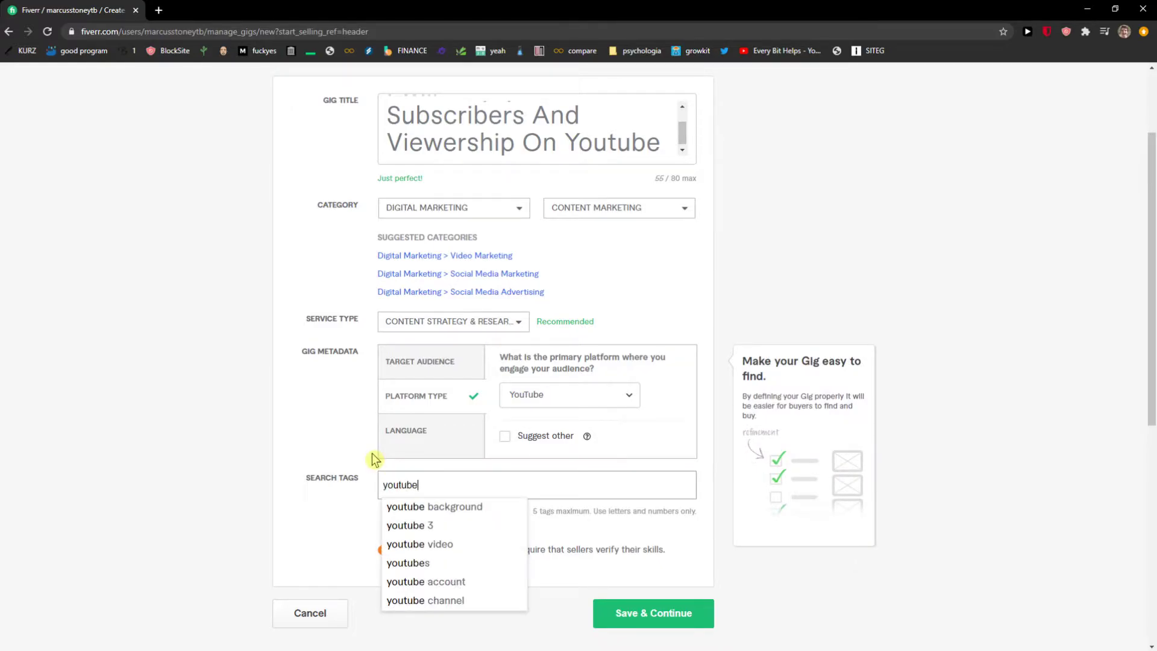
key(Return)
text(youtube)
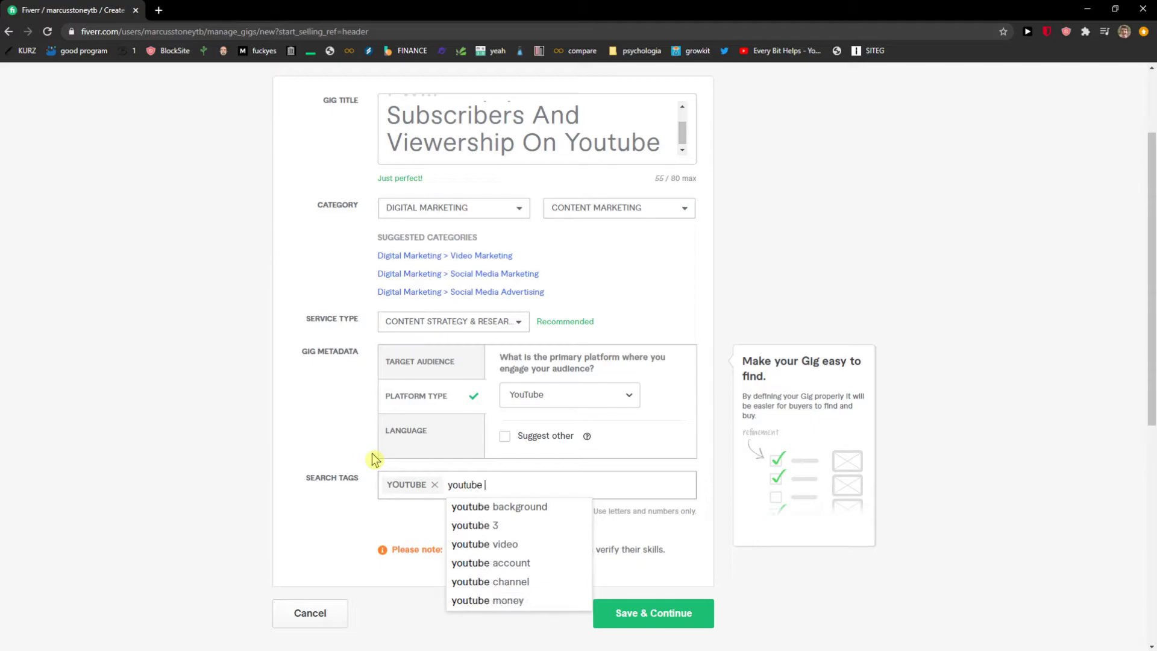
click(501, 563)
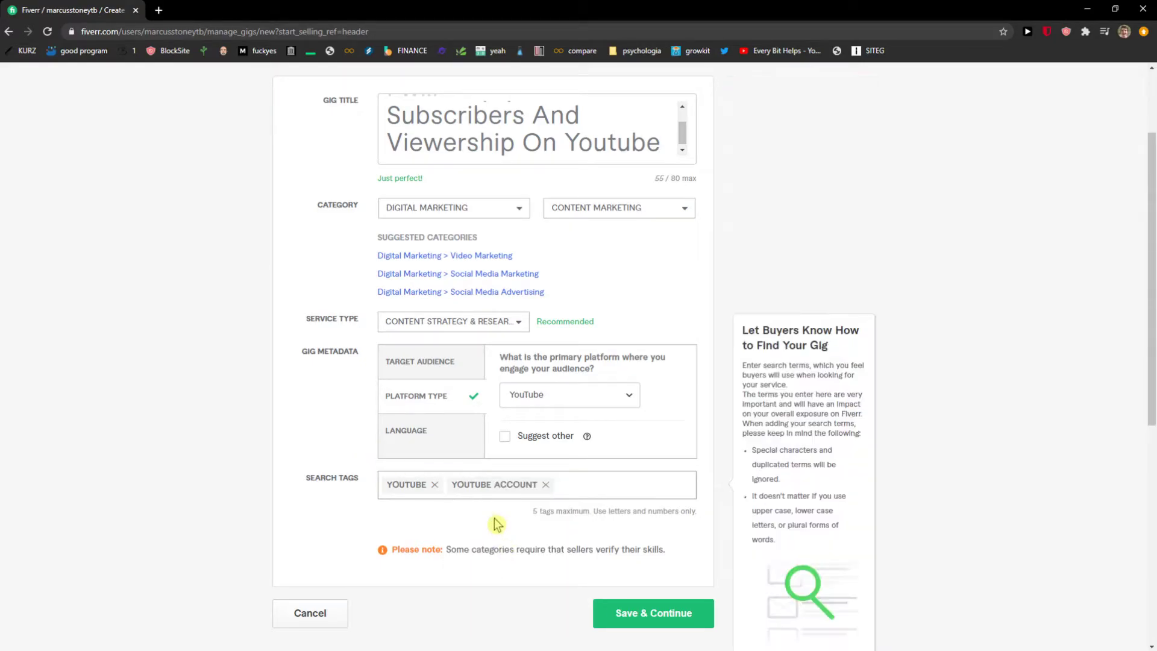
text(youtube)
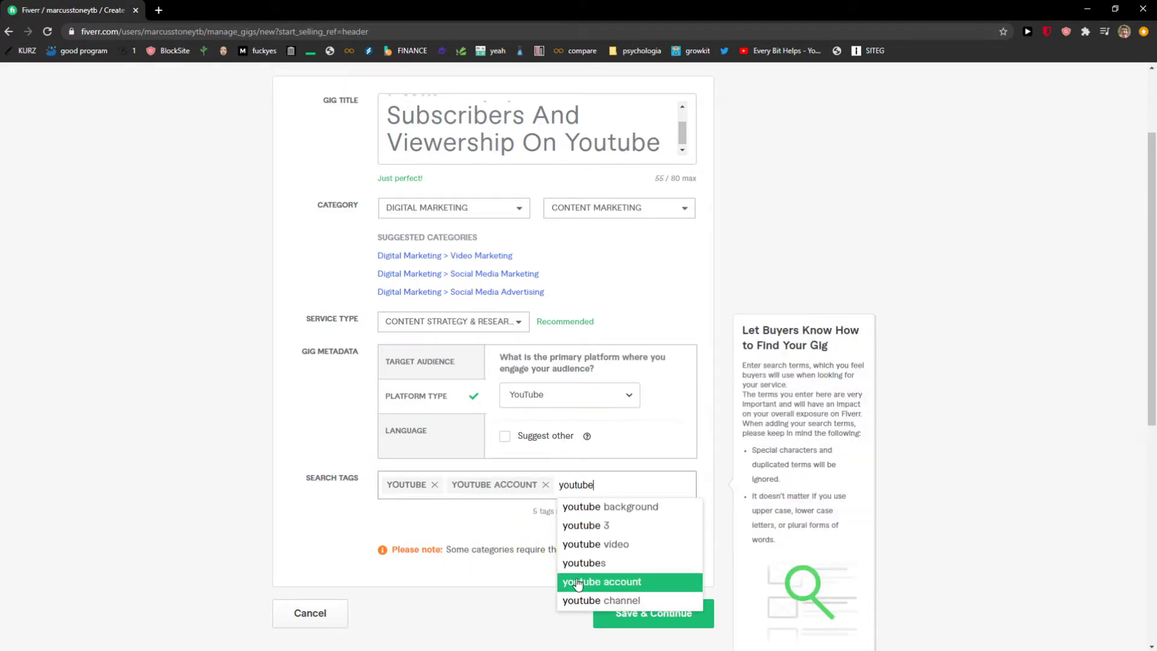
click(576, 581)
Add the search tags YOUTUBE MONEY and HOW TO INCREASE YOUTUBE SUBSCRIBERS.
text(how)
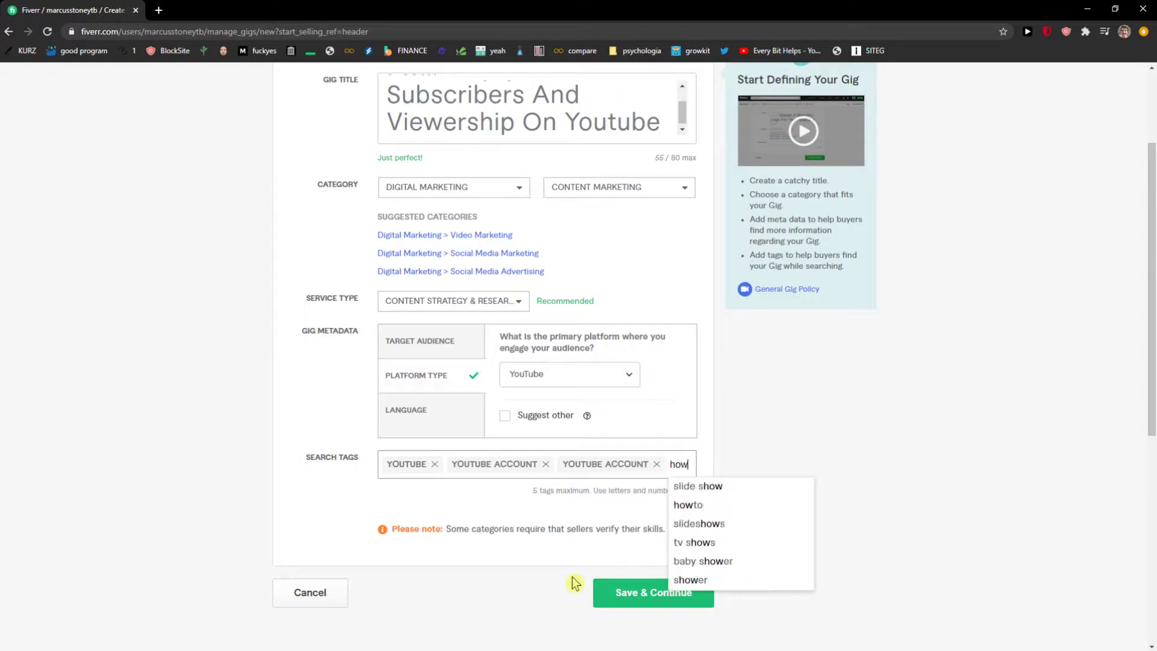
key(BackSpace)
key(BackSpace)
key(BackSpace)
text(youtube money)
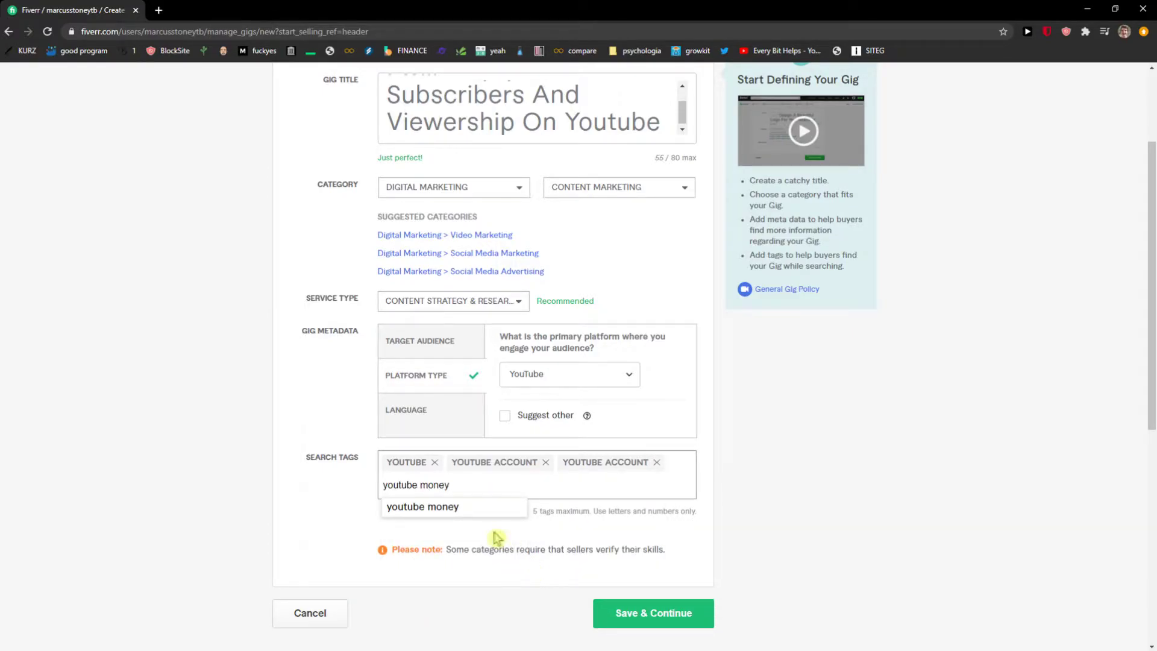
key(Return)
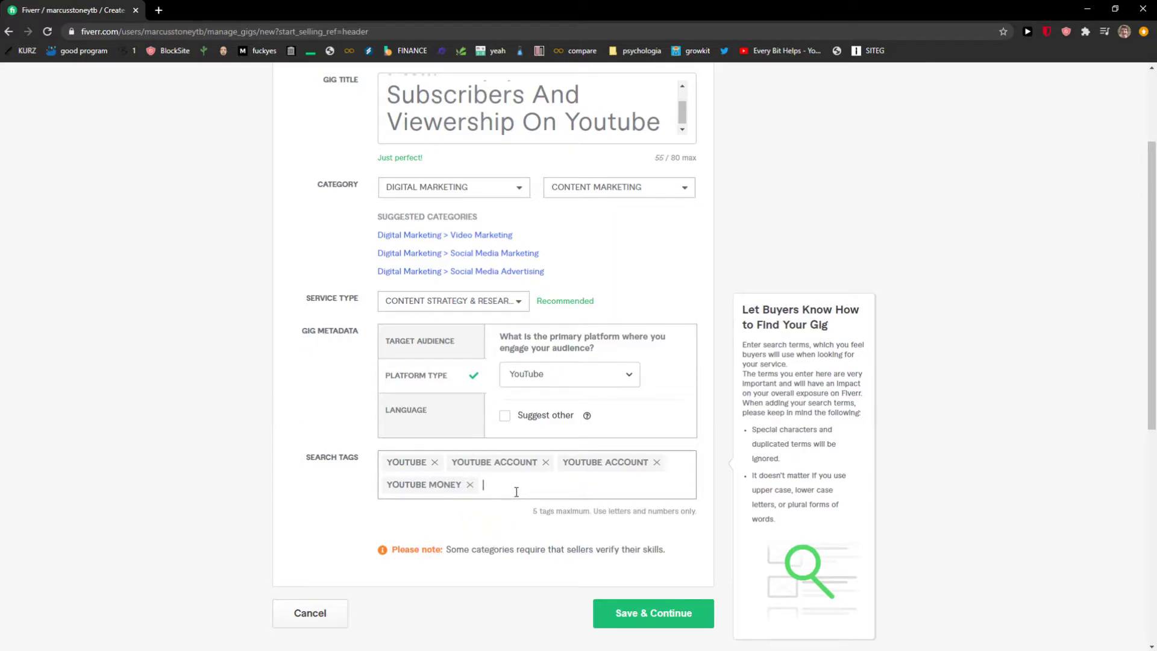
text(how to increase youtube  subscribers)
key(Return)
scroll(518, 498, down, 1)
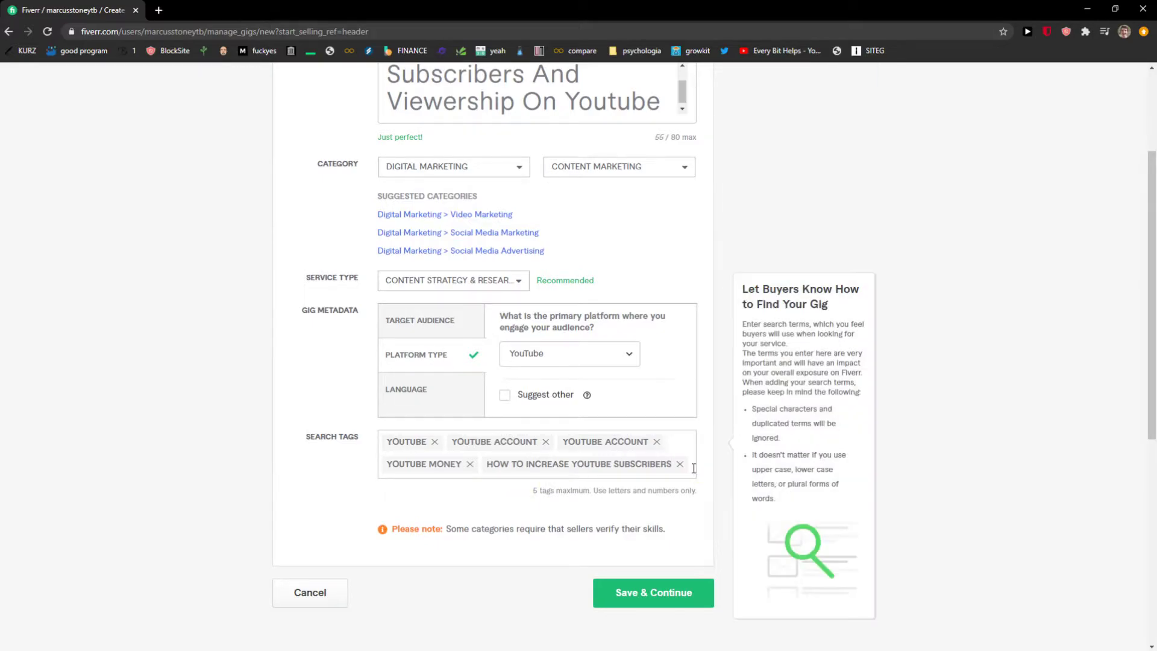
Remove the over-long subscribers tag and save the overview to reach the Pricing step.
click(629, 596)
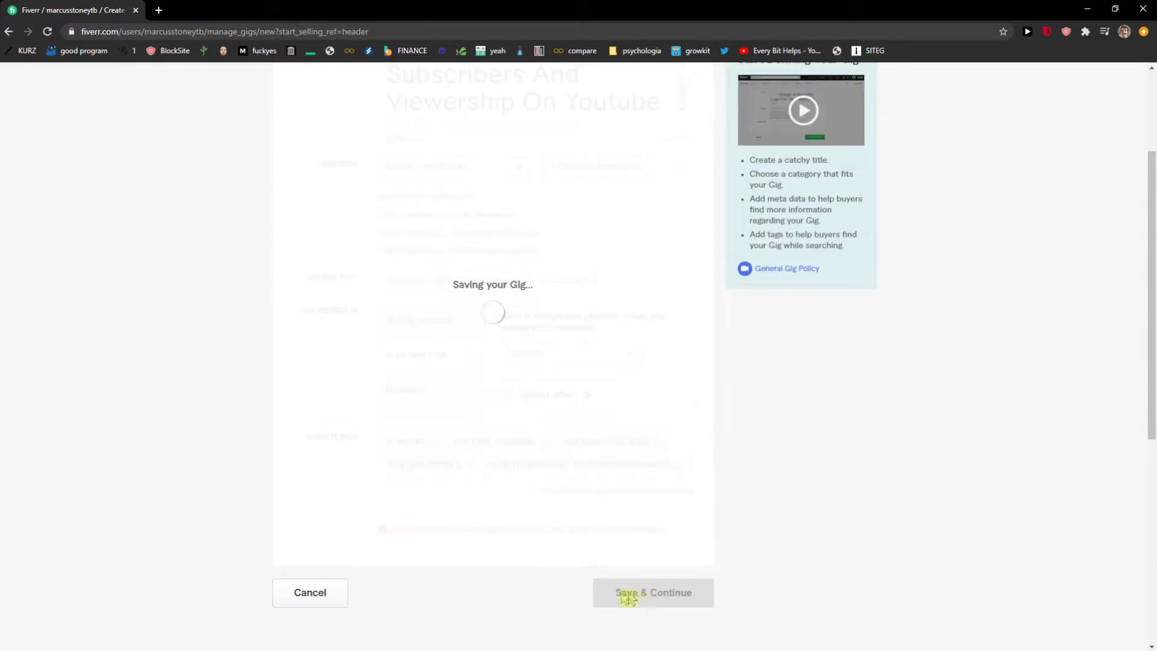
scroll(530, 576, up, 1)
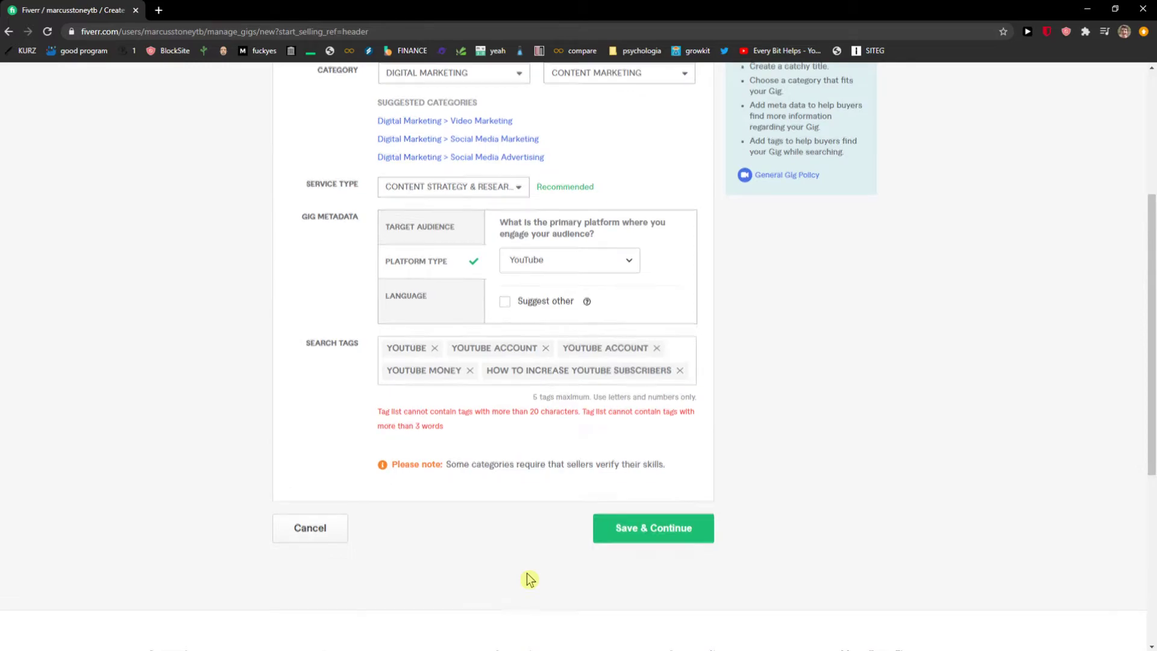
scroll(691, 457, up, 1)
click(680, 432)
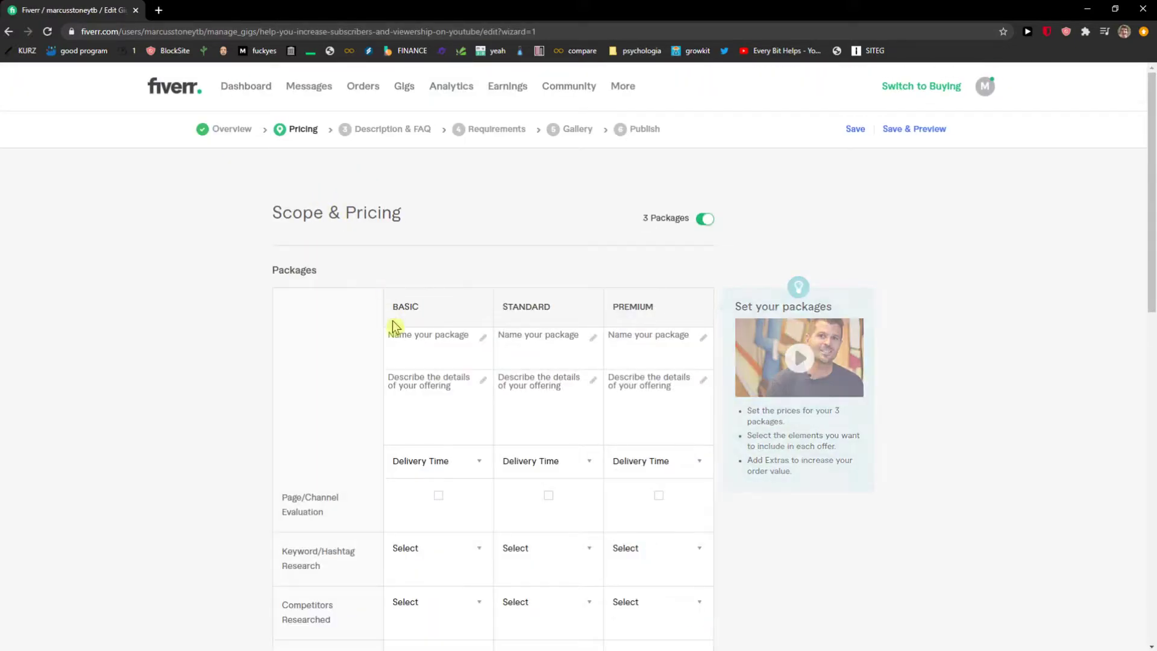
scroll(437, 317, down, 1)
scroll(437, 318, down, 1)
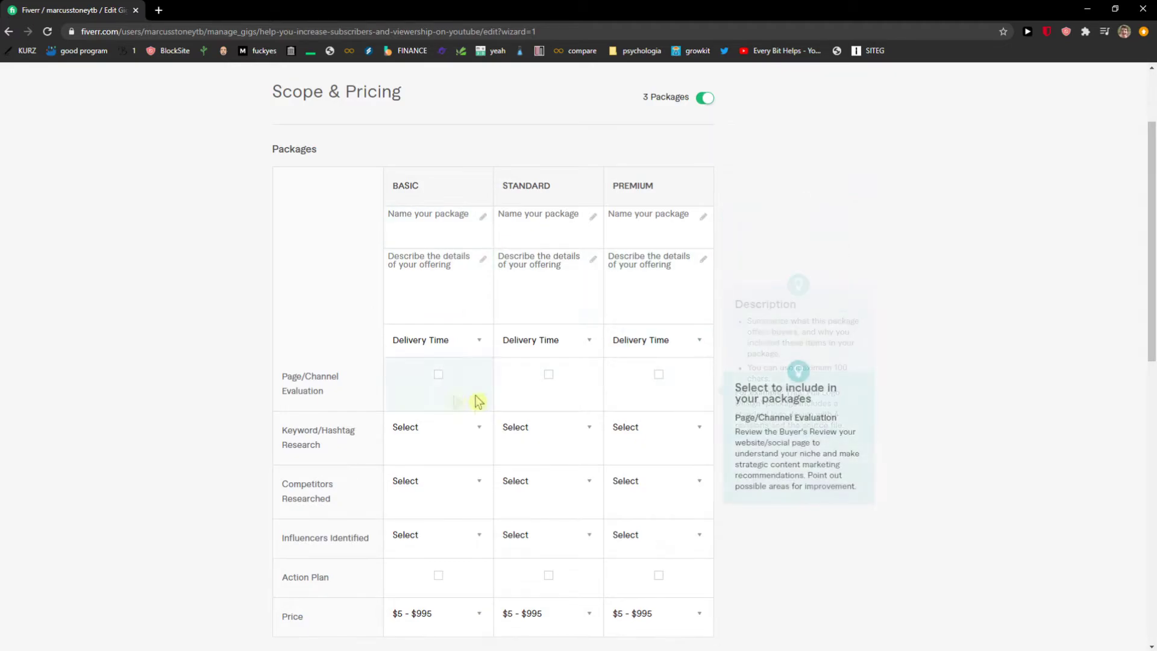
scroll(395, 324, down, 2)
scroll(452, 422, up, 3)
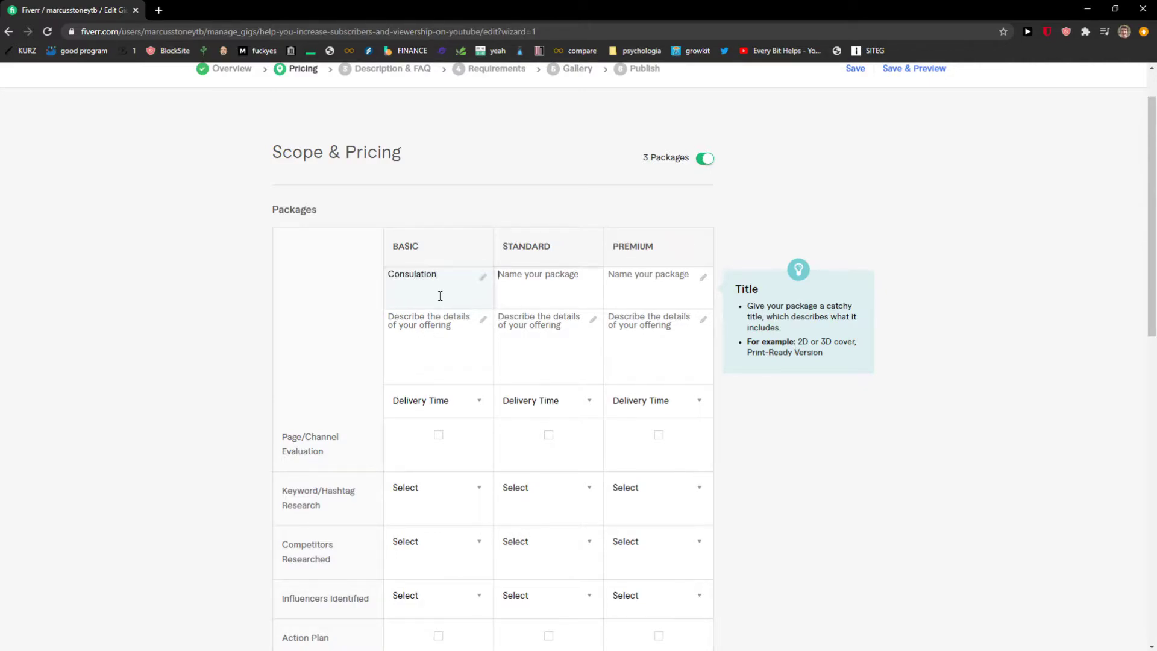
Begin the Basic package description with 'Iam' and set 1 Day Delivery.
click(459, 330)
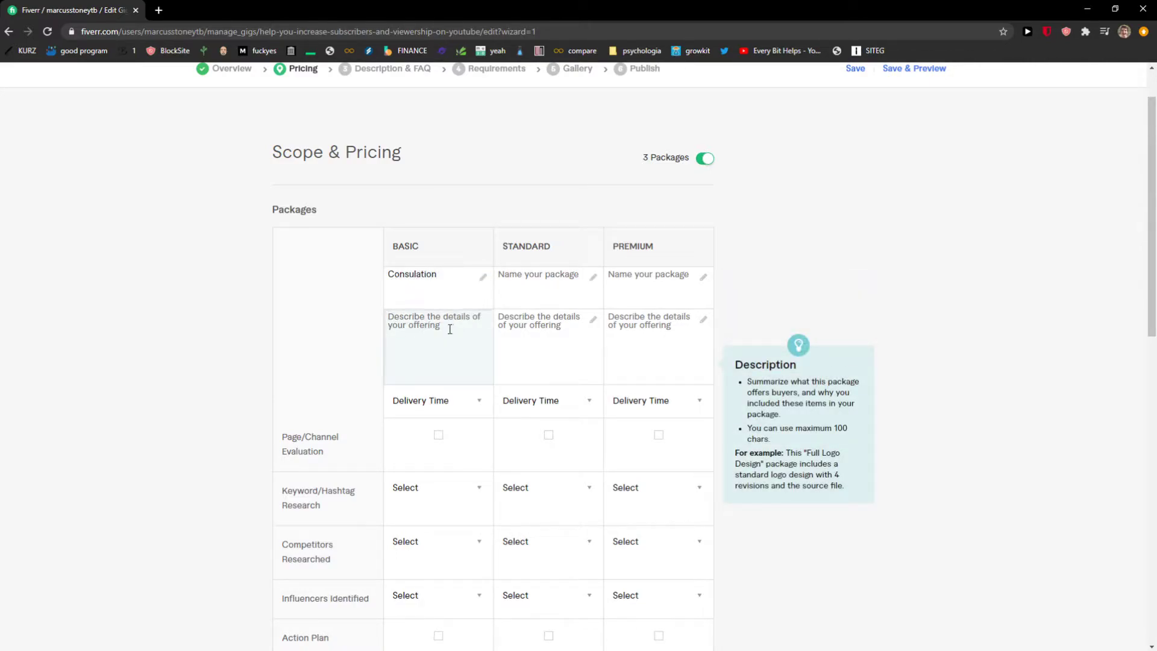
text(Iam)
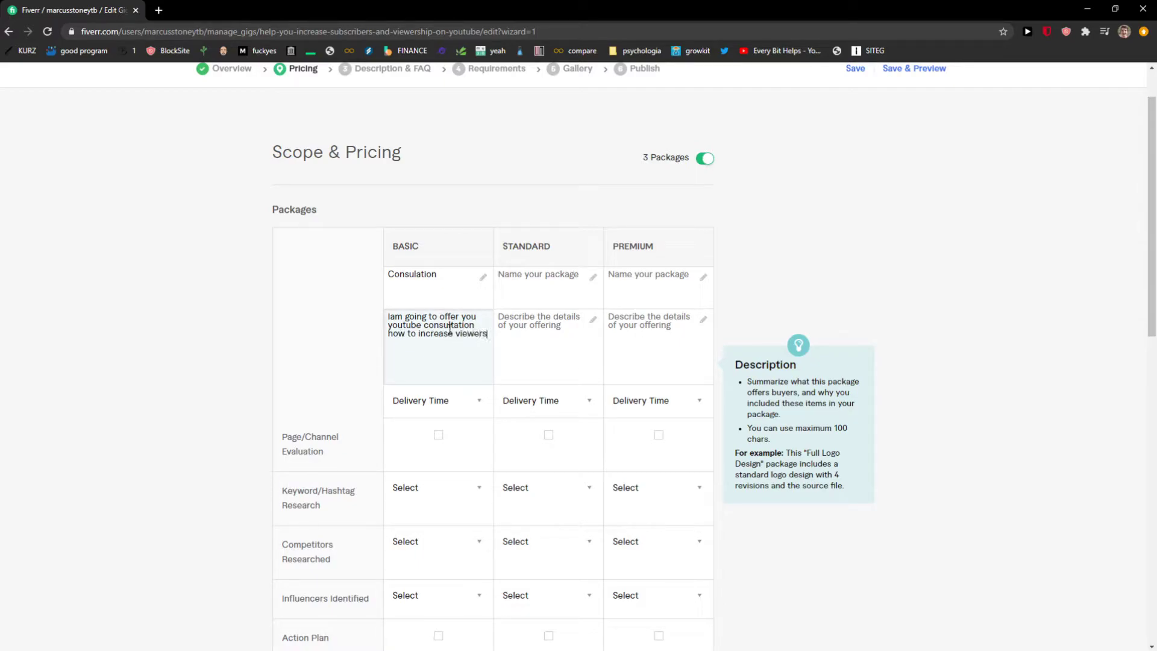
scroll(449, 328, down, 2)
click(442, 288)
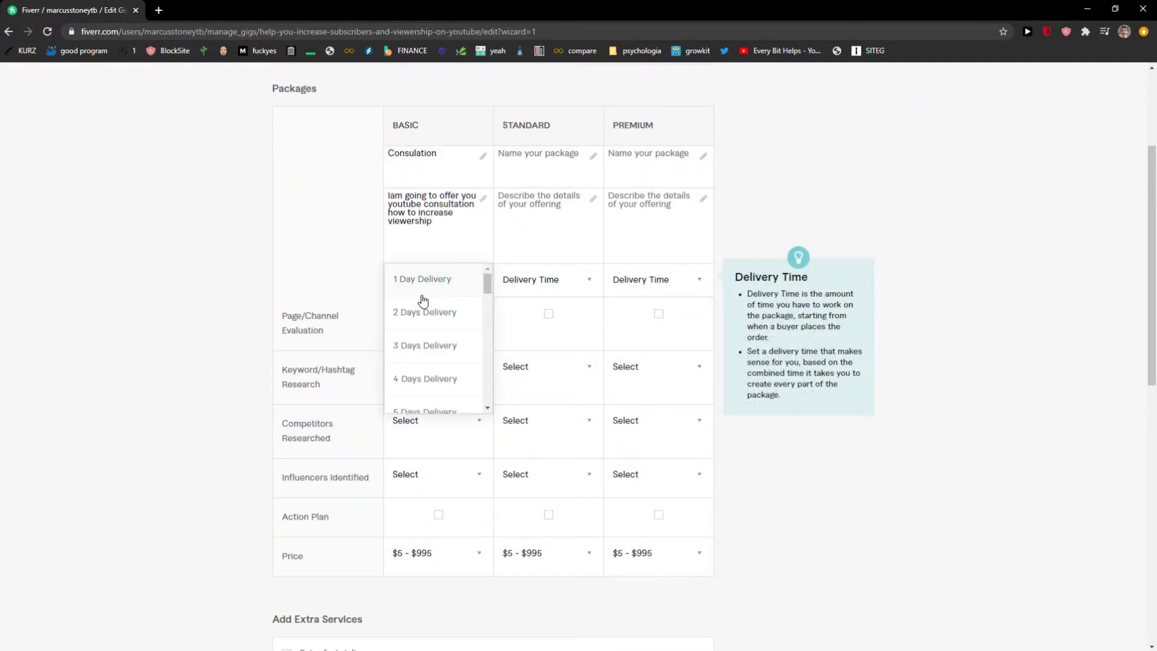
click(423, 299)
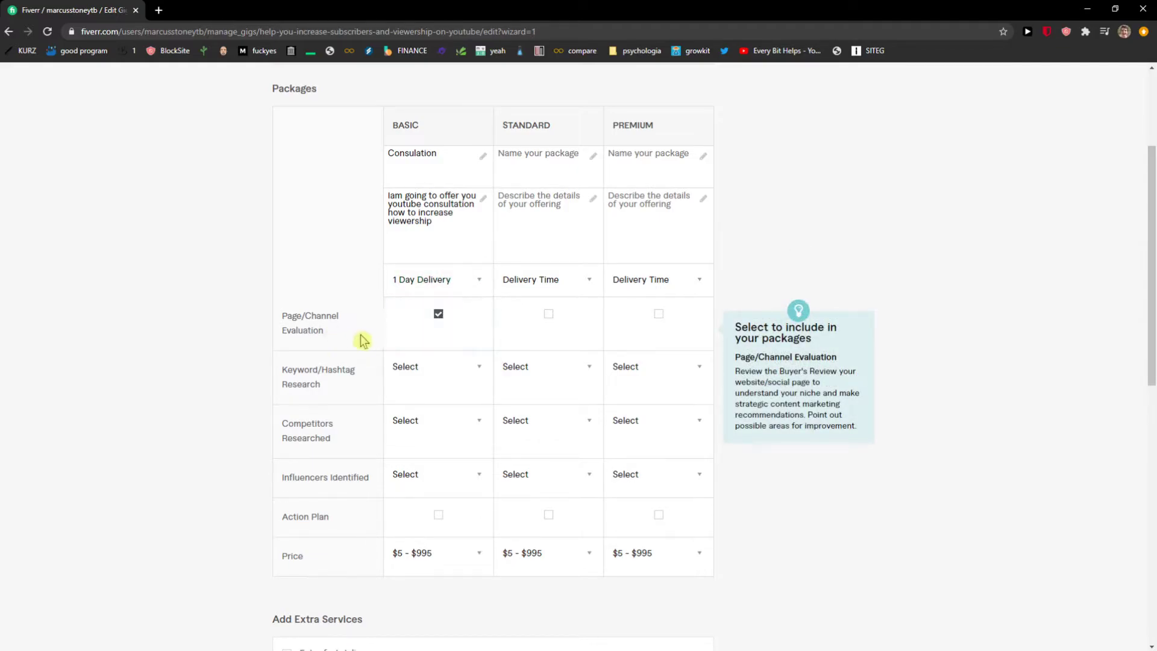
Set Basic keyword research to 10, competitors researched to 5, and include an action plan.
click(430, 366)
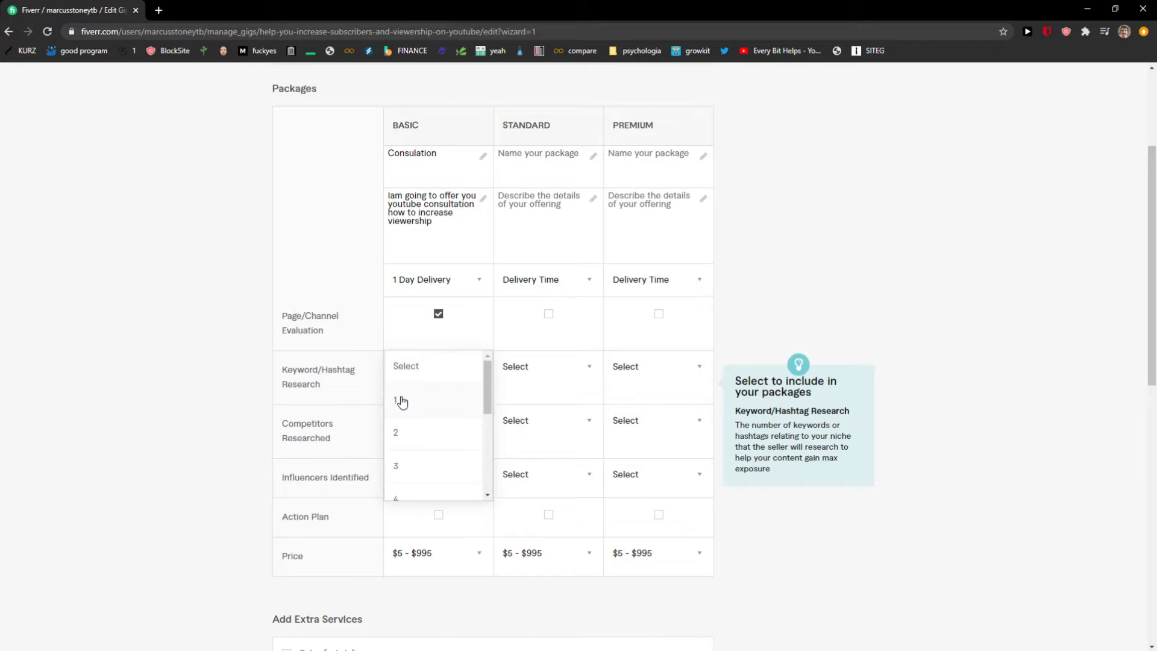
scroll(408, 428, down, 3)
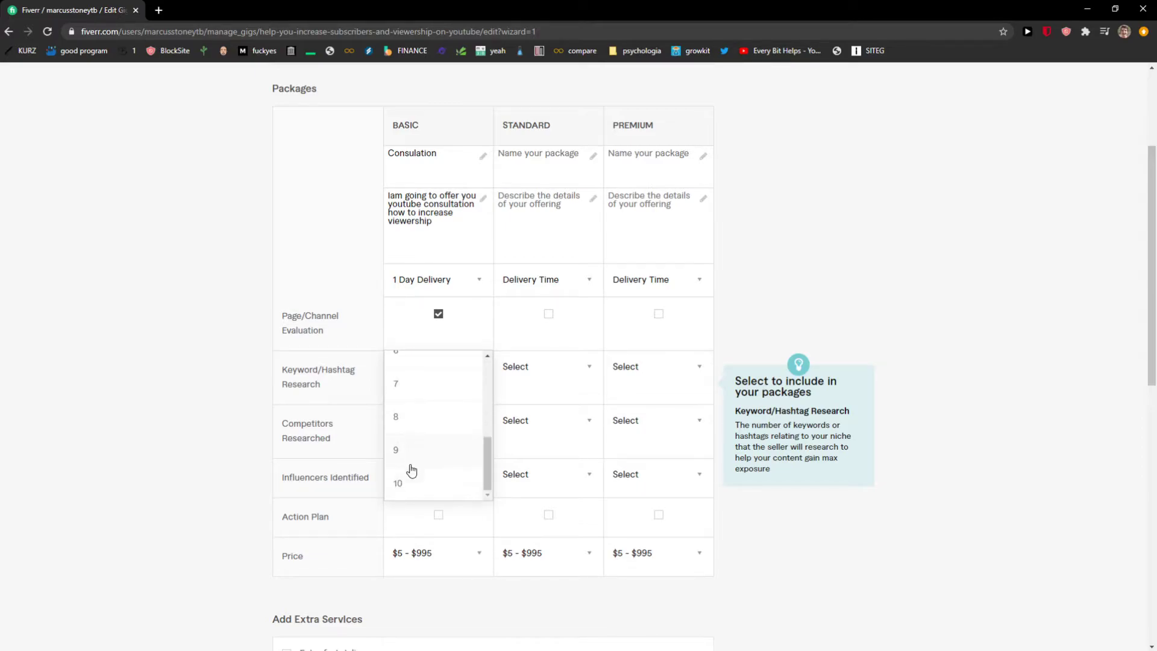
click(413, 476)
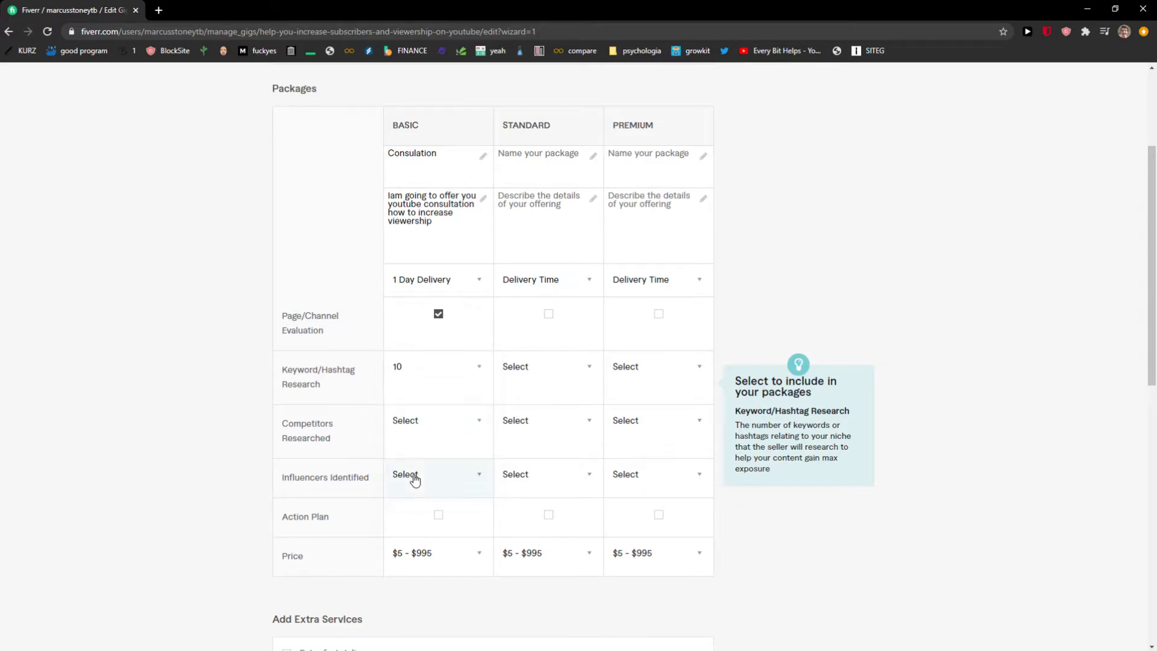
click(403, 445)
scroll(415, 482, down, 2)
click(405, 522)
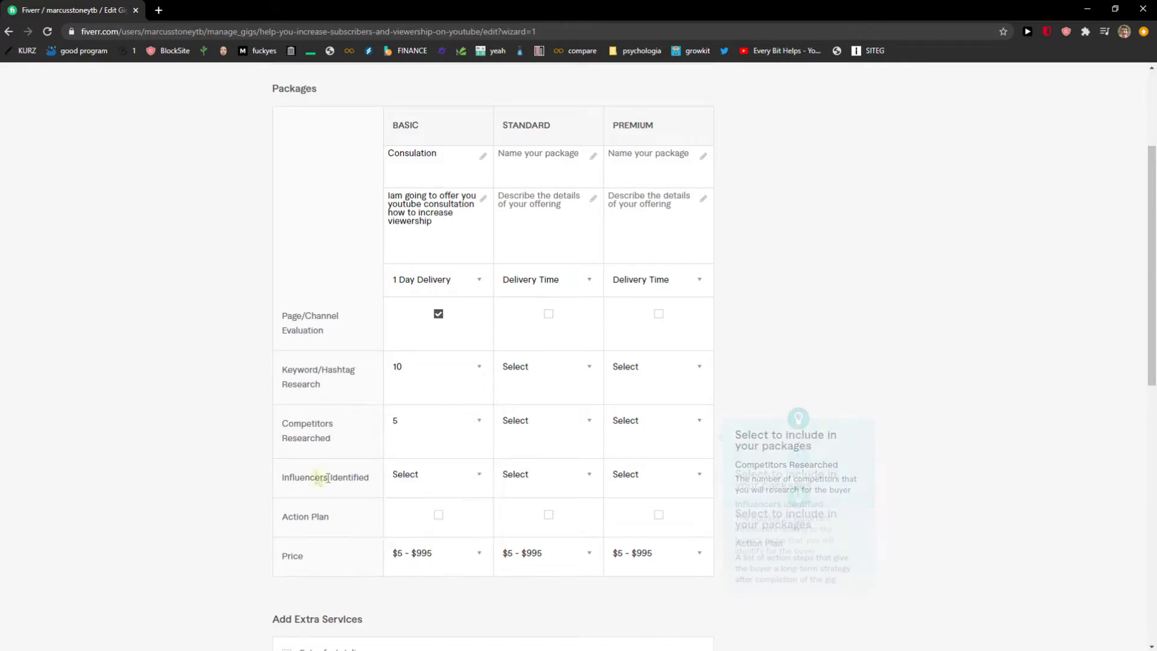
scroll(327, 477, down, 2)
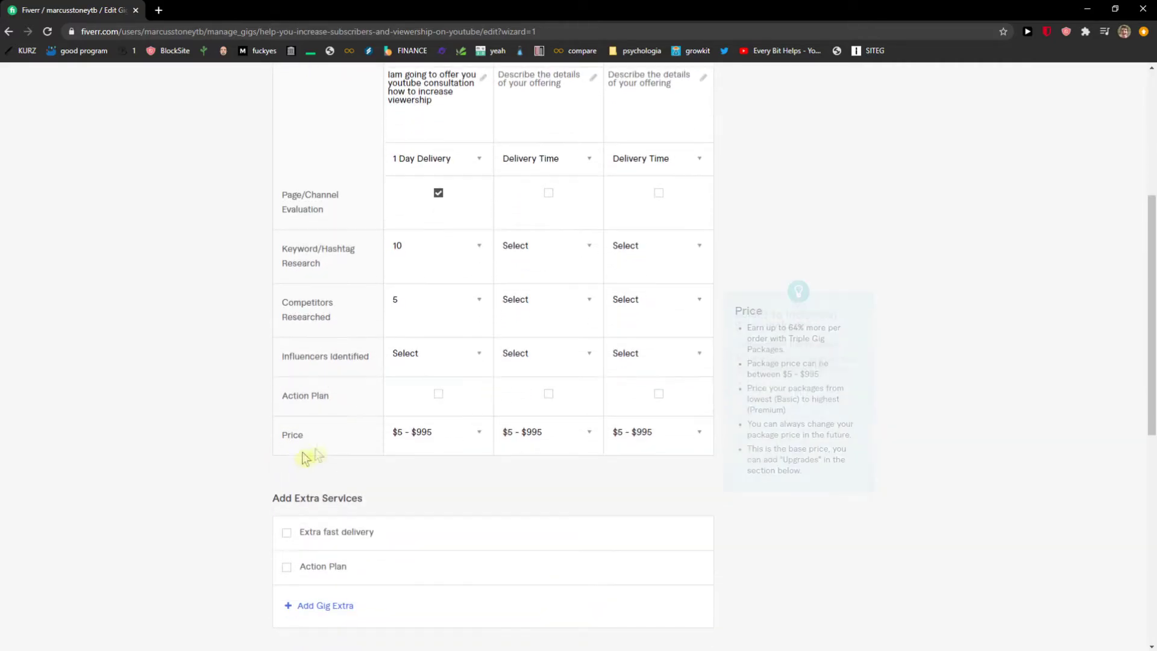
click(432, 369)
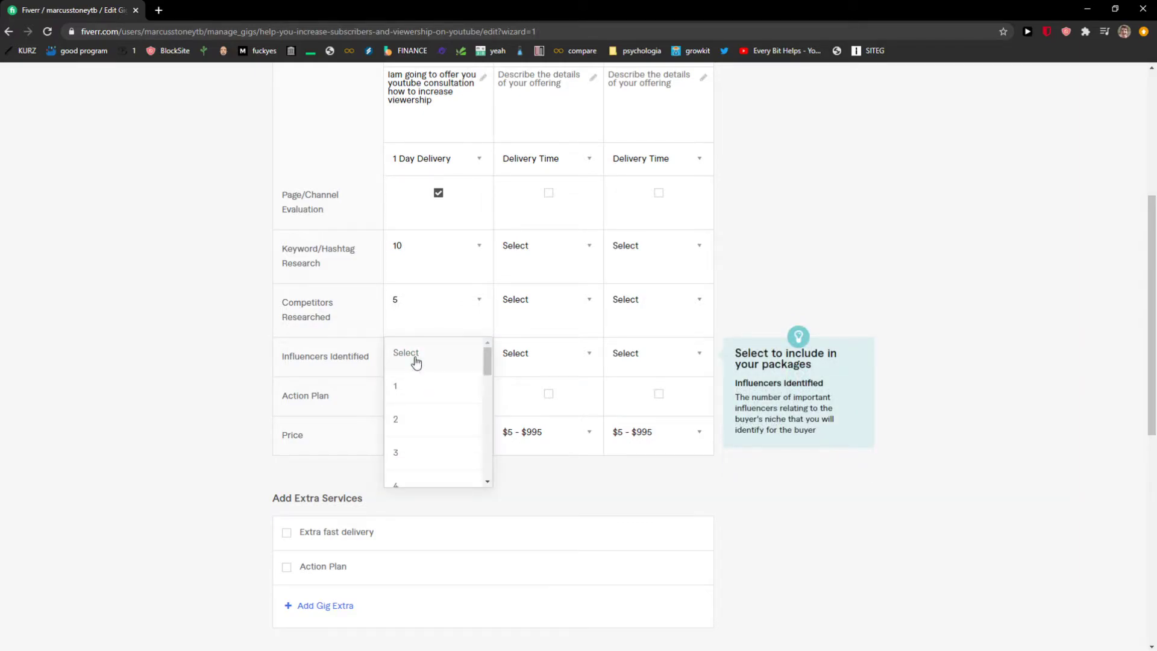
click(414, 360)
click(438, 401)
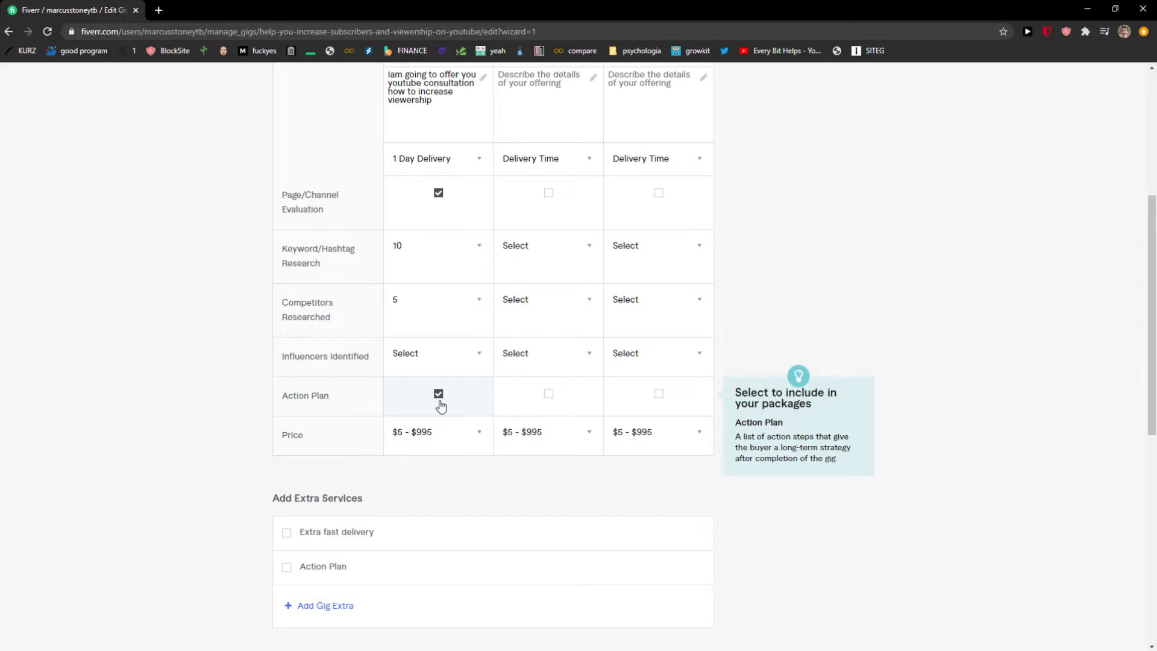
Price the Basic package at $50 and try saving the pricing.
click(408, 431)
scroll(422, 464, down, 3)
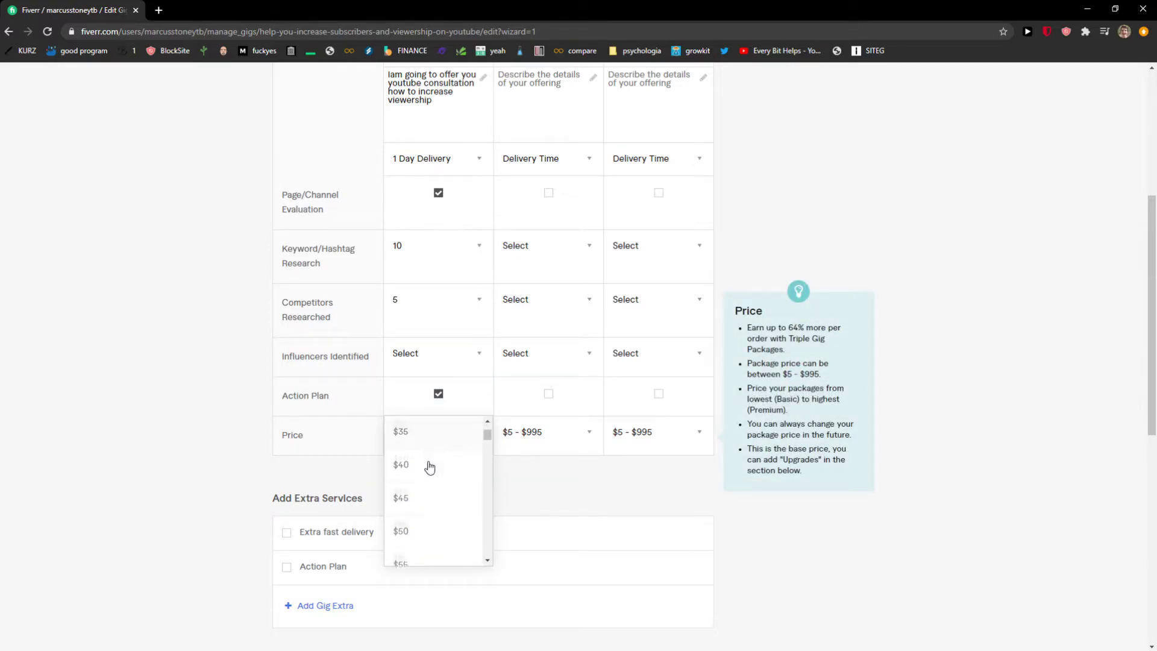
scroll(429, 470, down, 1)
click(411, 485)
scroll(241, 410, up, 2)
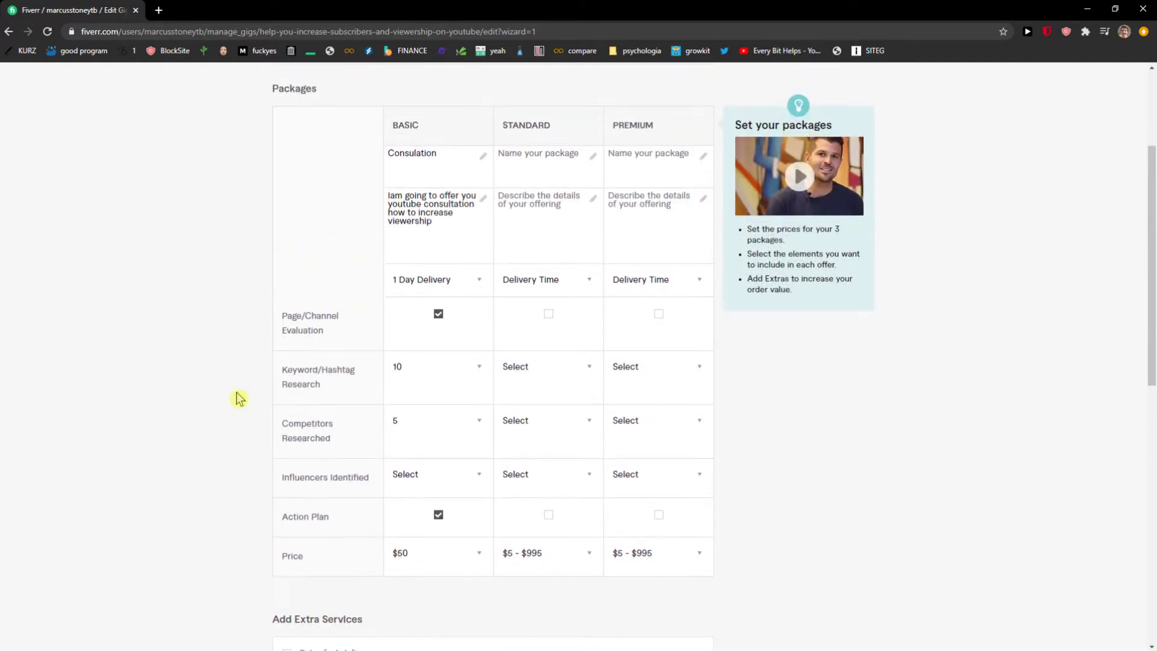
scroll(239, 399, up, 1)
scroll(412, 427, down, 2)
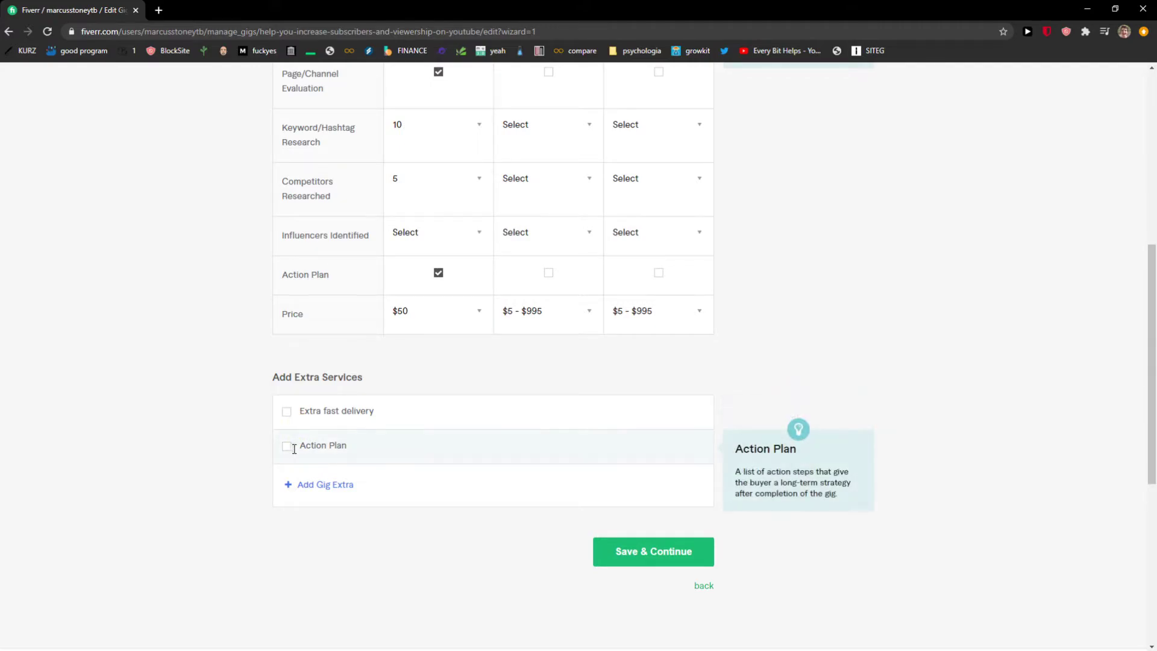
click(658, 556)
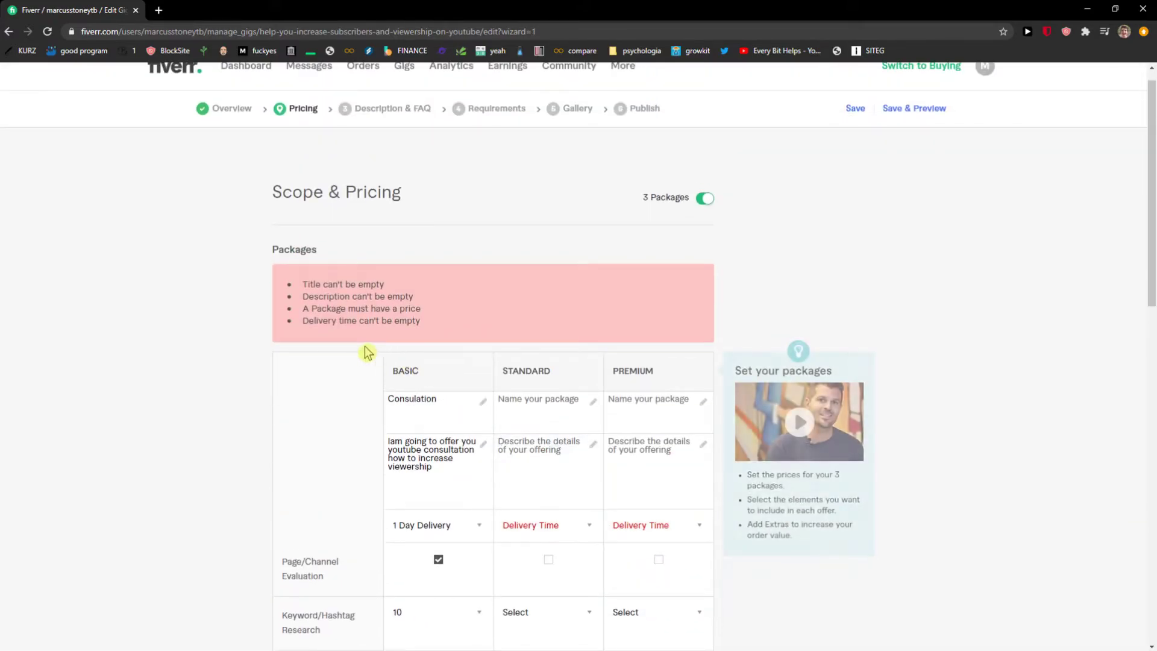
Turn off 3 Packages and save the pricing to reach Description & FAQ.
scroll(366, 354, down, 2)
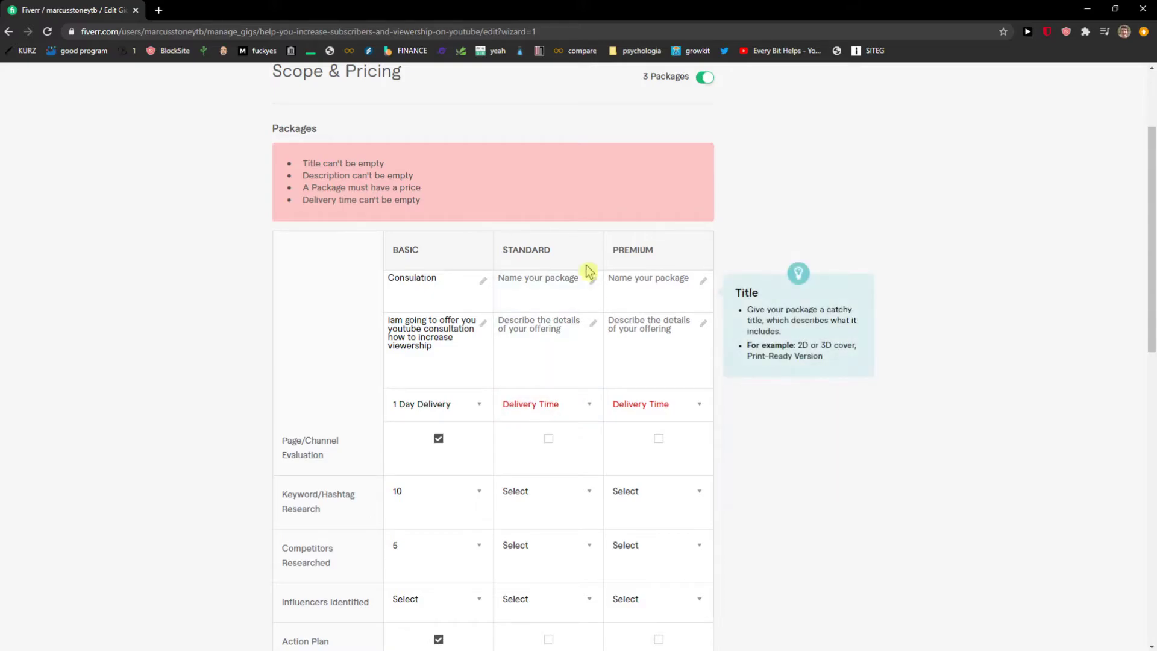
scroll(583, 253, up, 1)
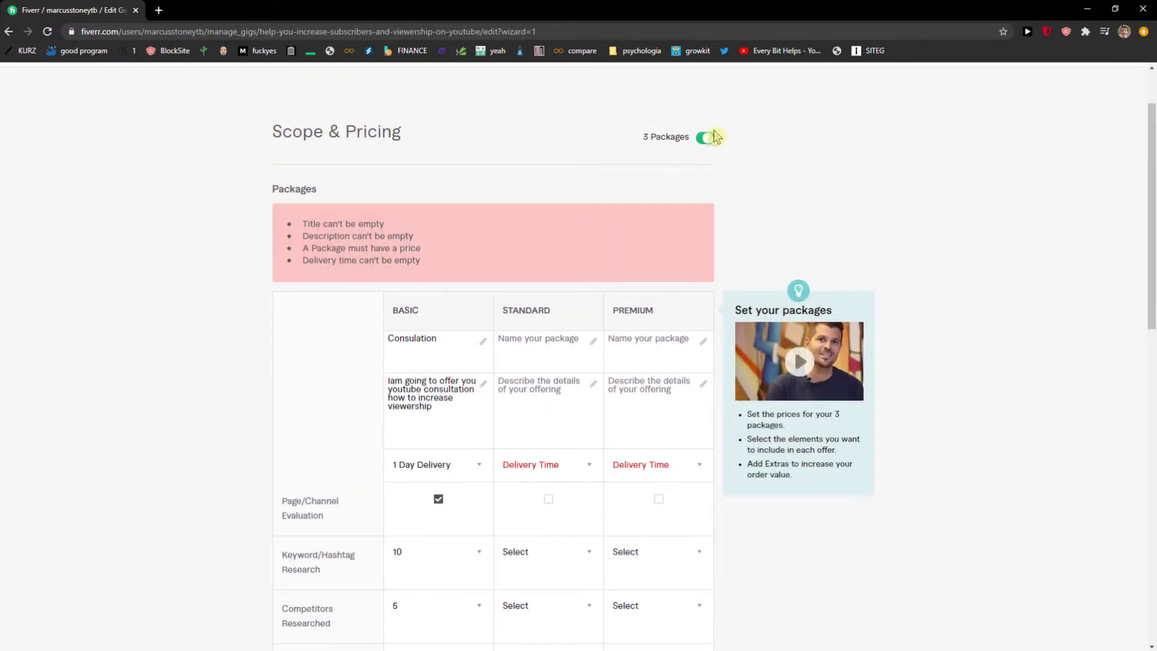
click(704, 138)
scroll(501, 259, down, 2)
scroll(543, 235, up, 2)
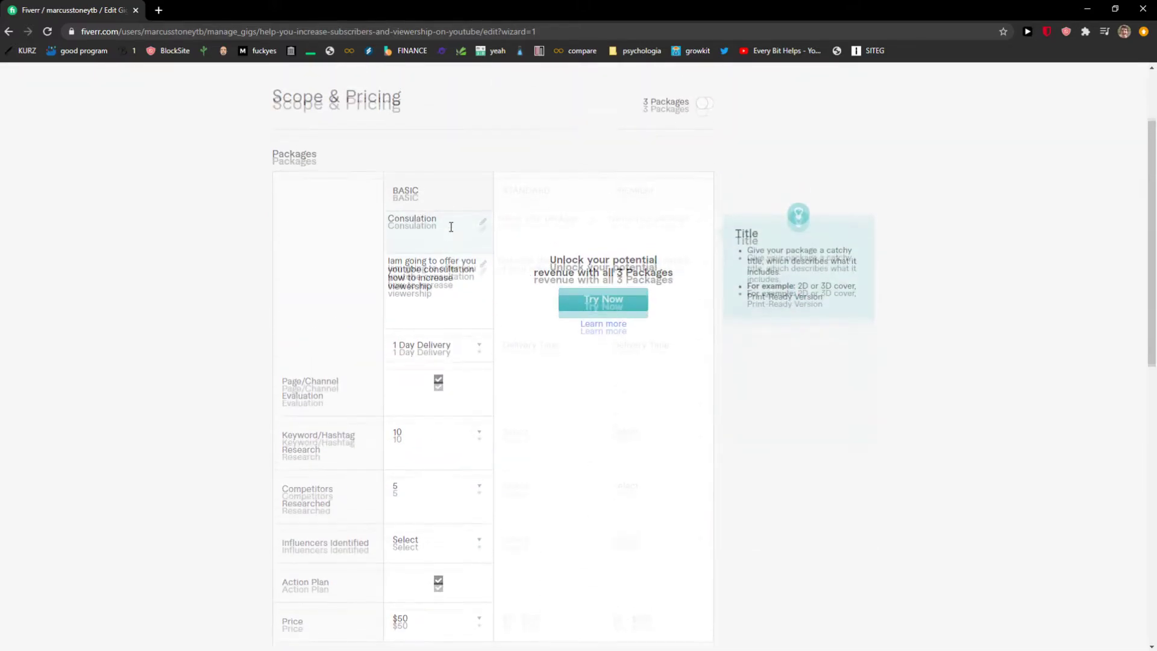
scroll(482, 259, down, 4)
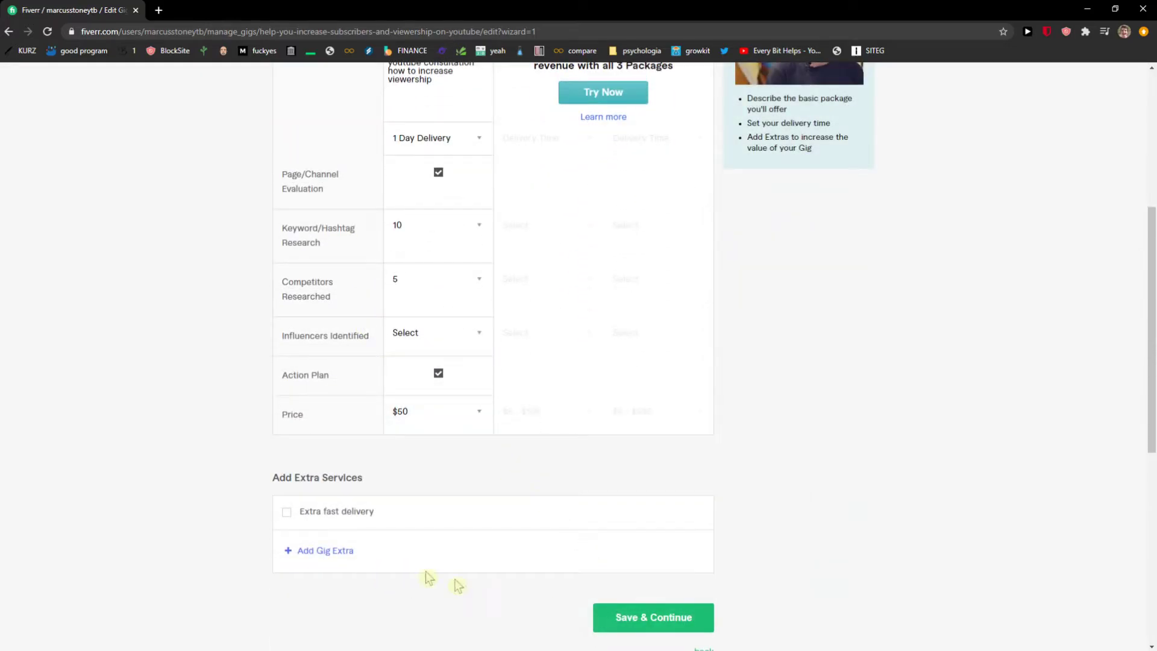
click(621, 619)
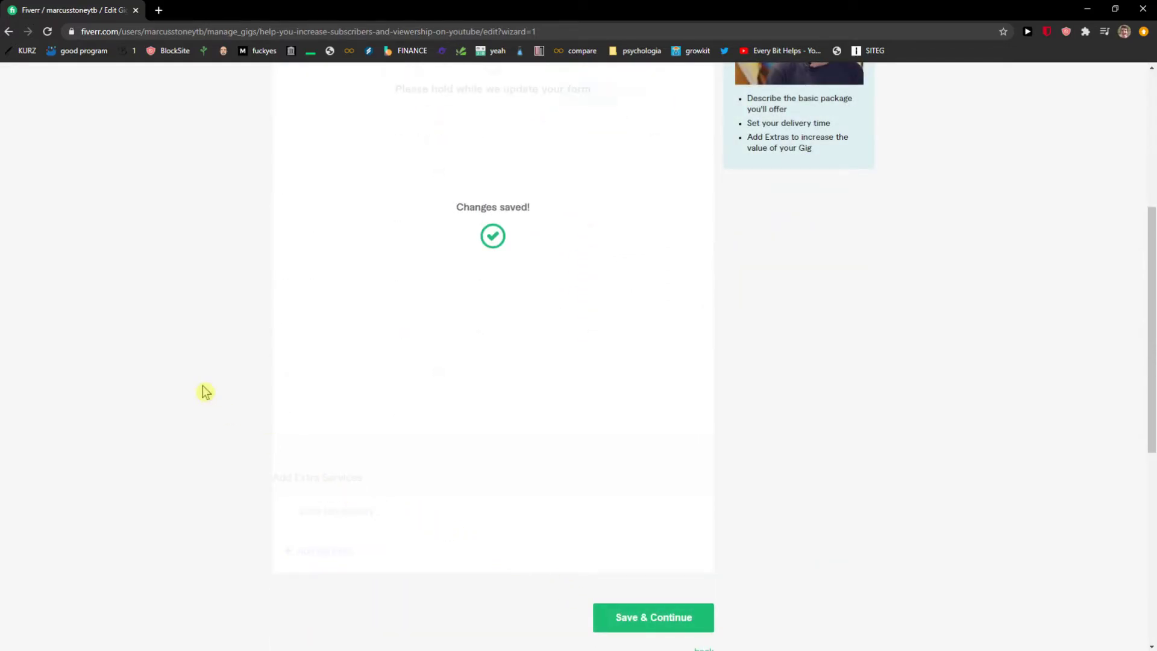
click(337, 306)
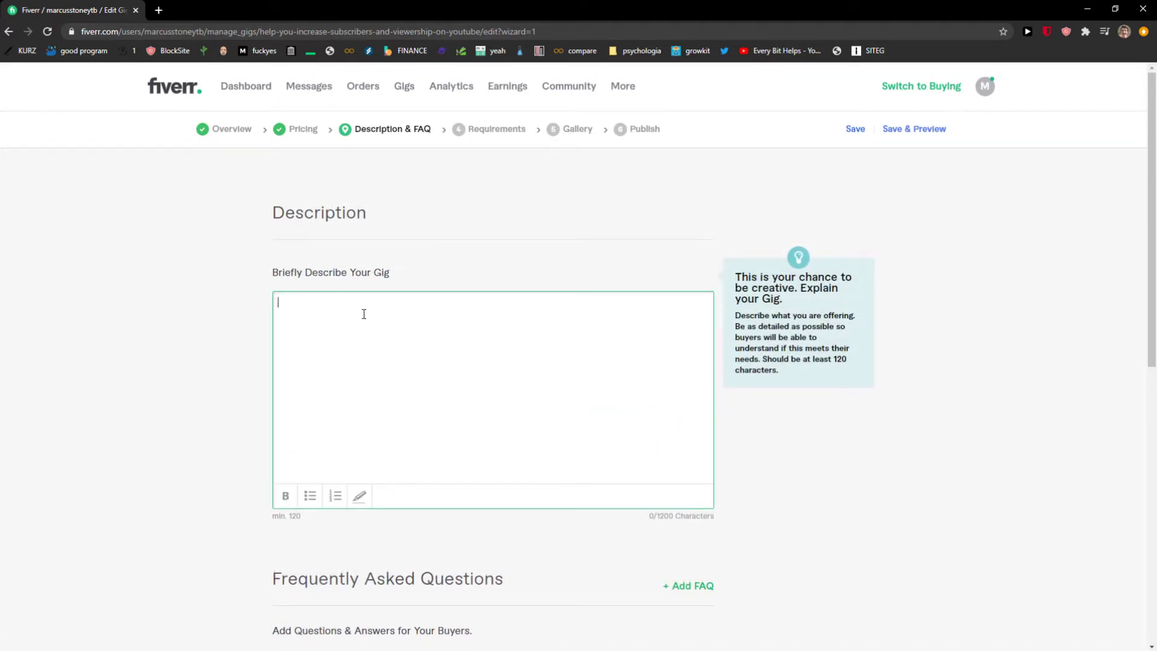
Type the opening of the gig description about YouTube viewership and try to continue.
scroll(364, 313, down, 2)
scroll(291, 470, up, 2)
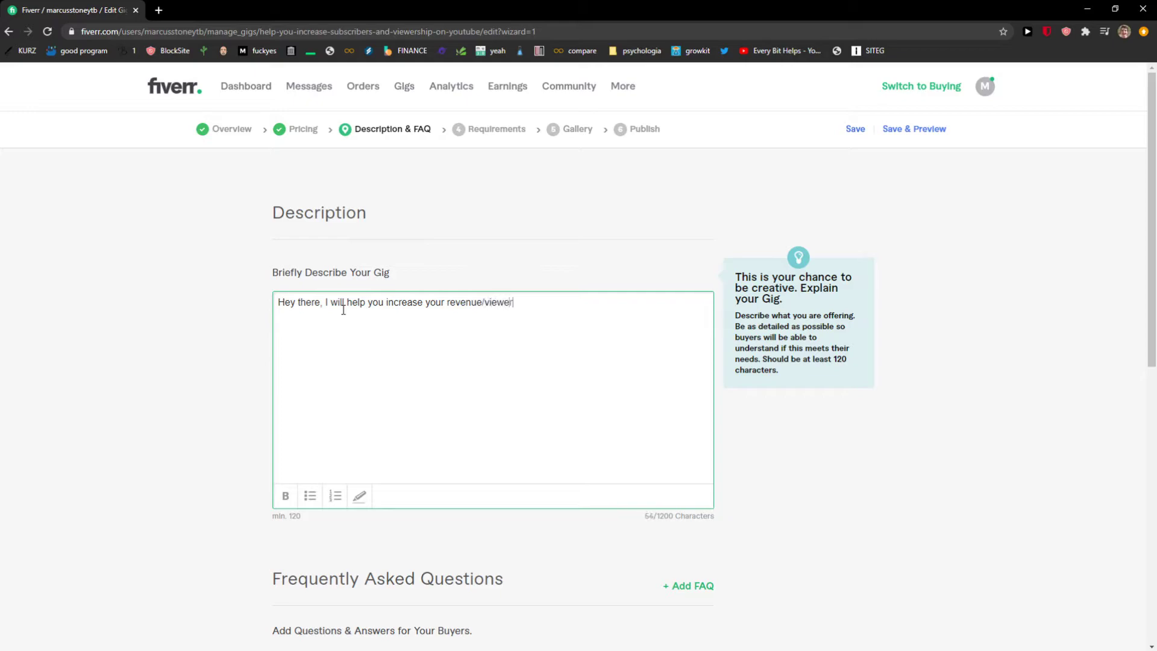
text(rship )
text(s on youtube)
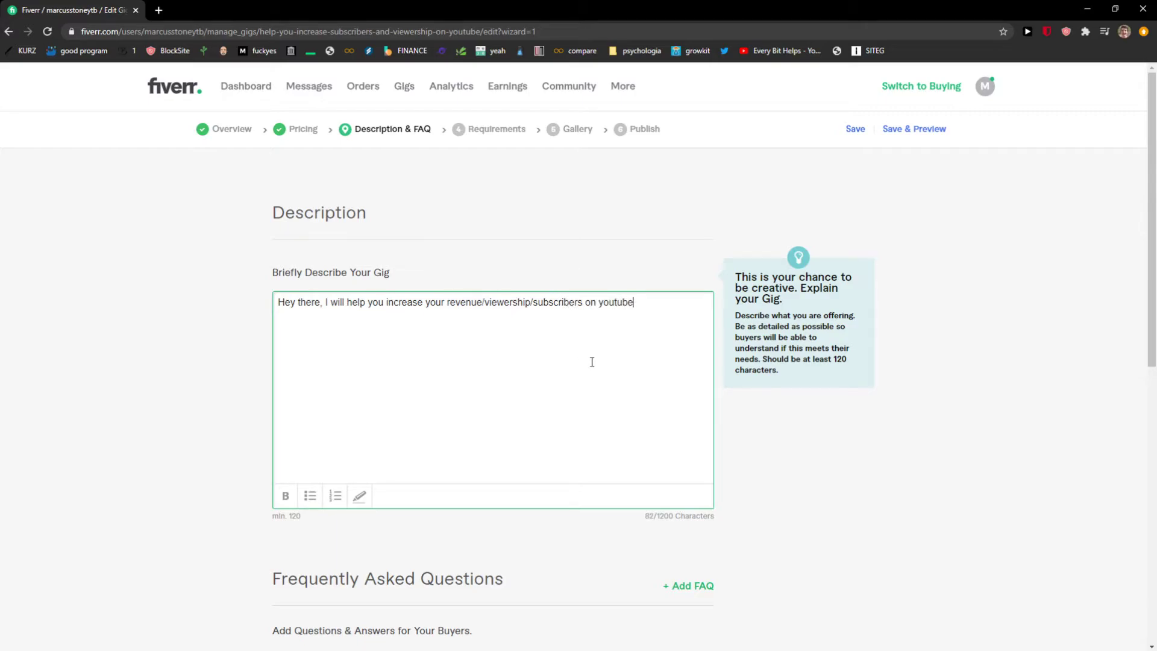
scroll(592, 362, down, 1)
scroll(490, 361, down, 3)
click(651, 422)
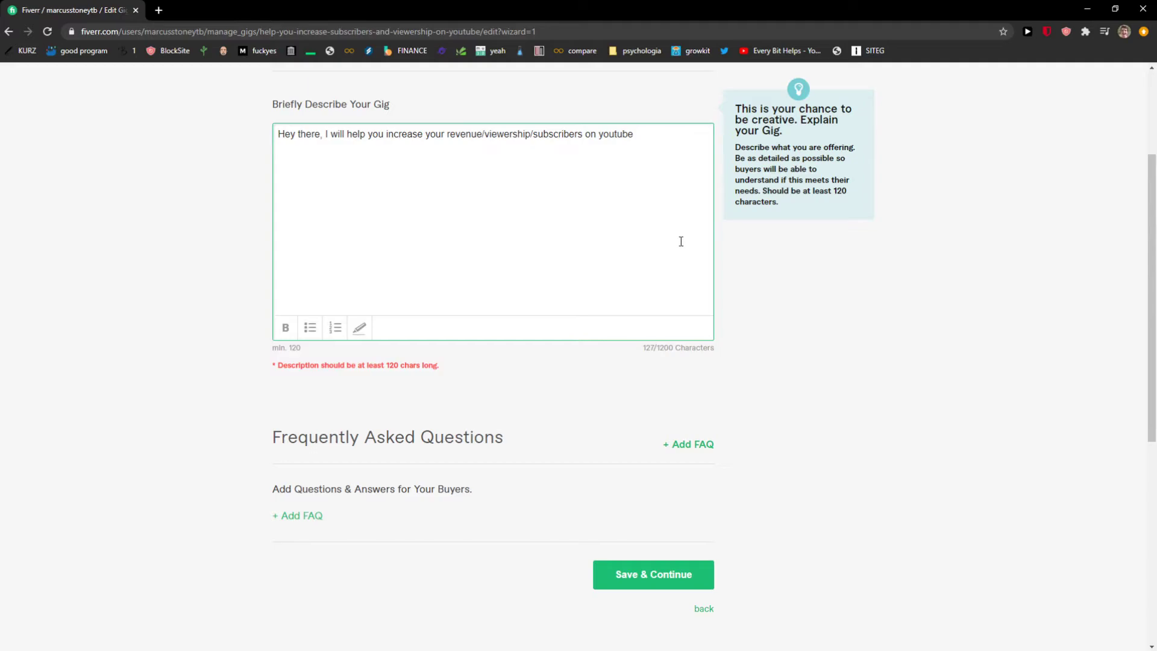
Extend the description with the goal review and channel analysis plan, then save it.
scroll(683, 253, down, 5)
scroll(630, 476, up, 1)
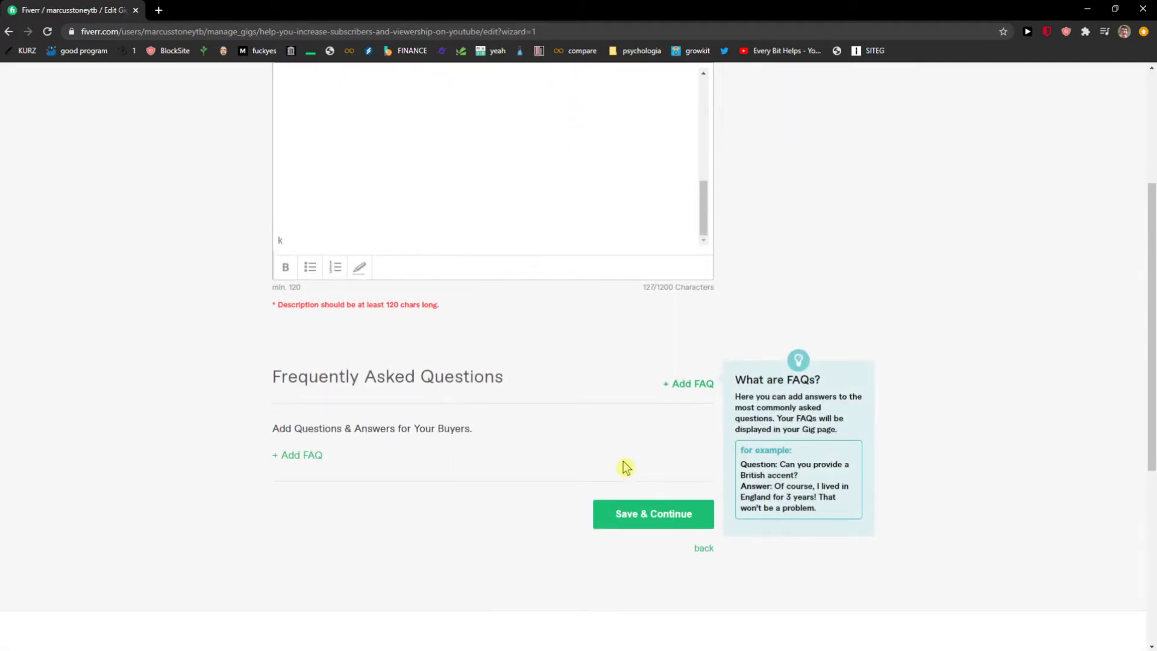
scroll(427, 328, up, 2)
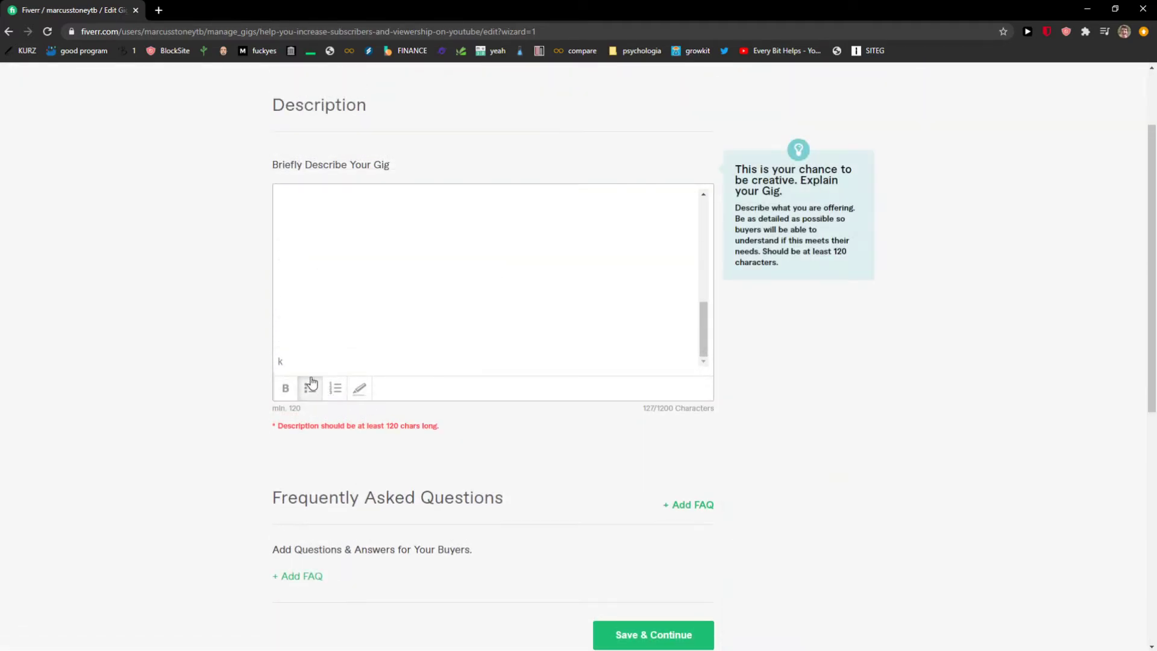
click(301, 360)
drag(279, 371, 488, 195)
drag(698, 191, 673, 202)
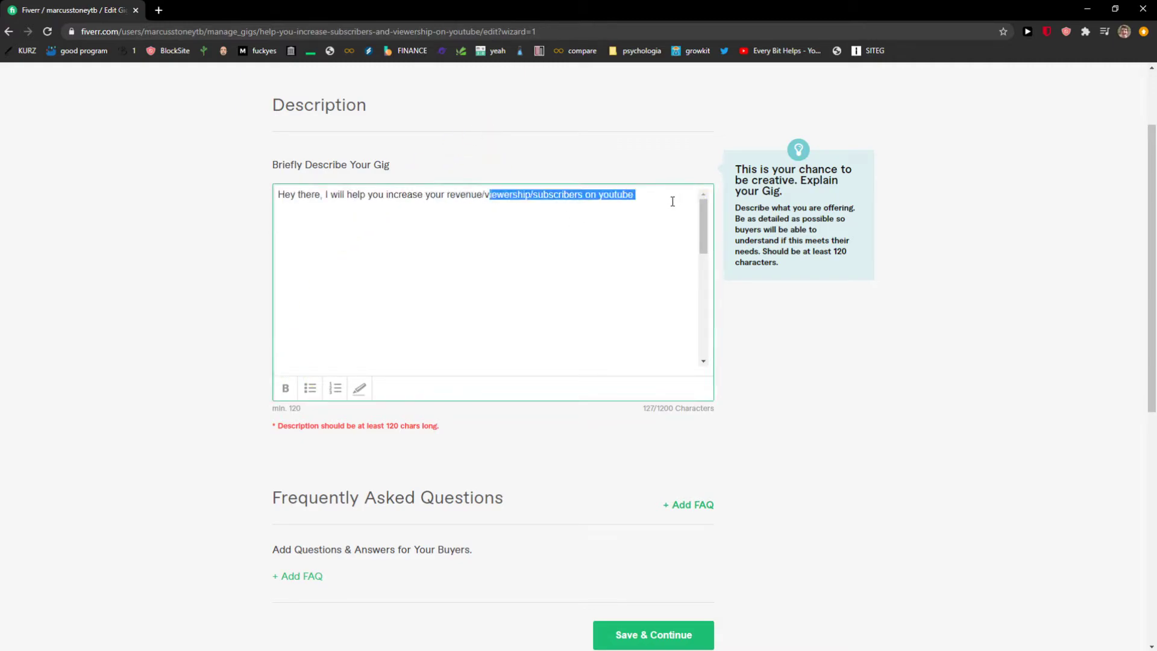
click(636, 202)
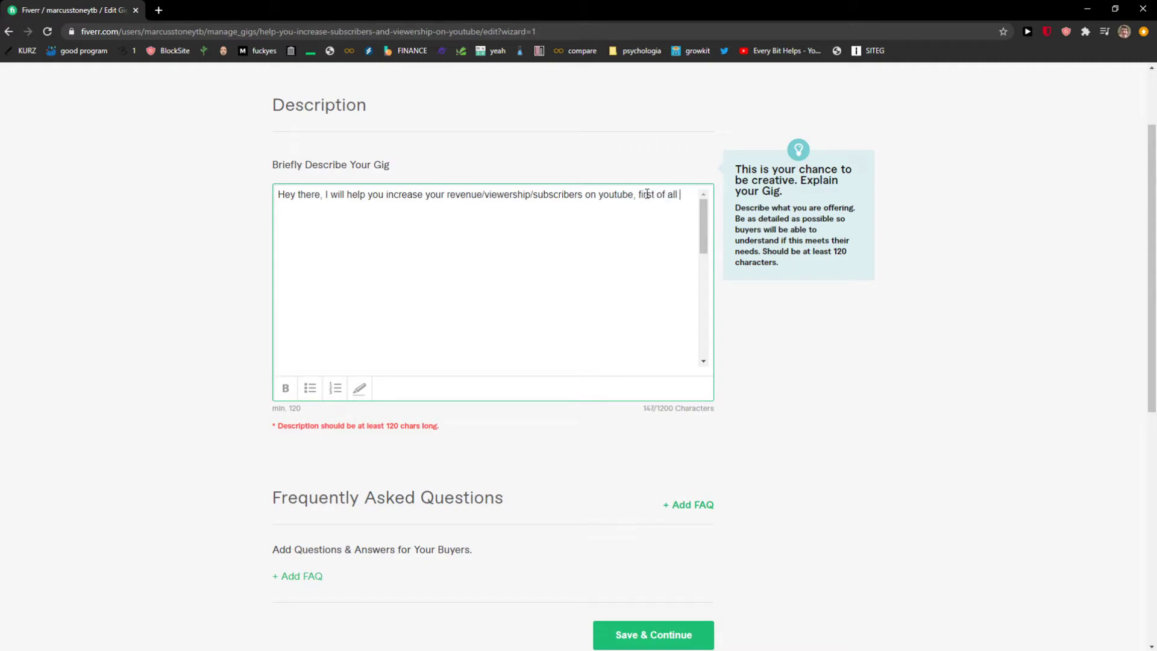
text(we will start by examining your g)
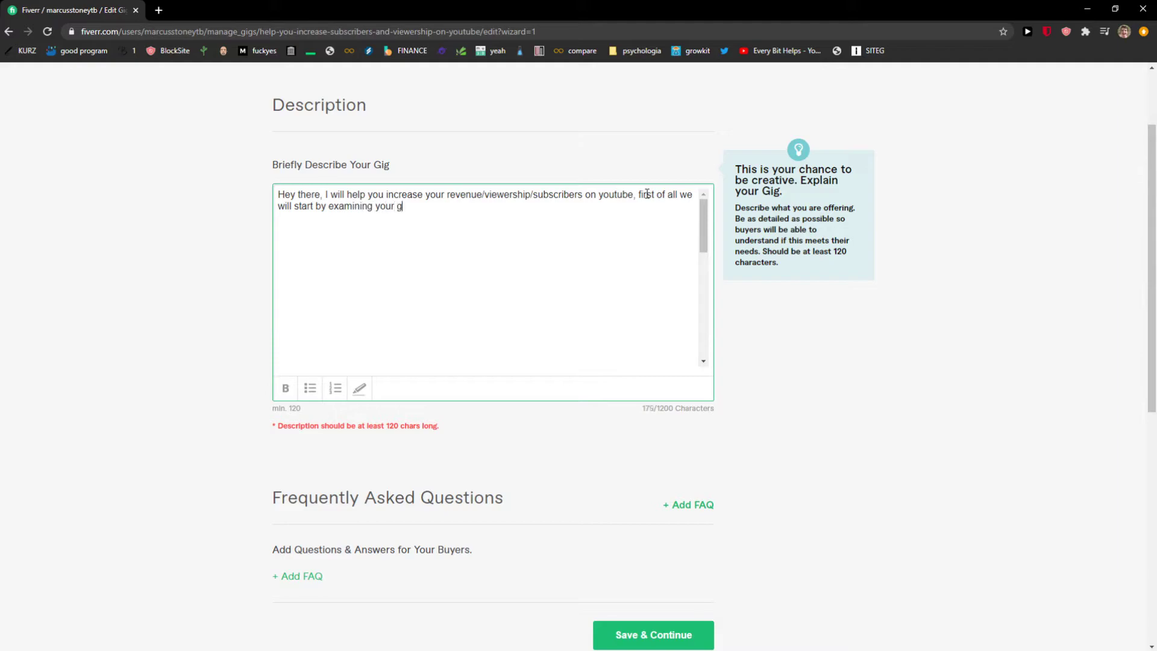
text(oals and what you want)
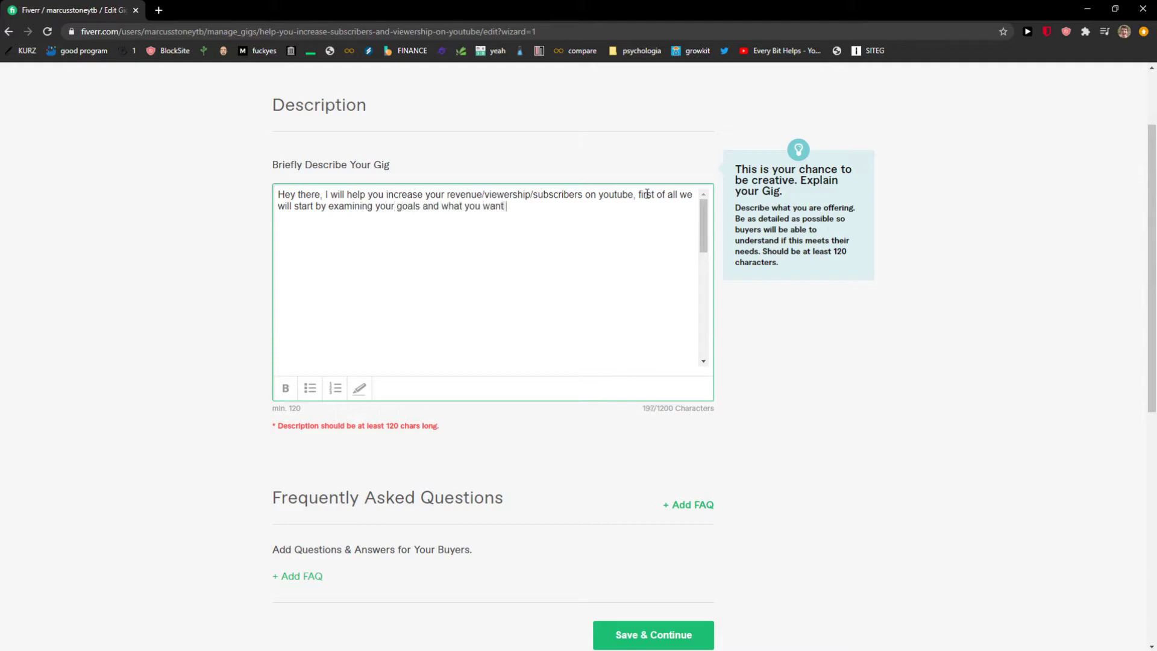
text( to achieve, then we will go further)
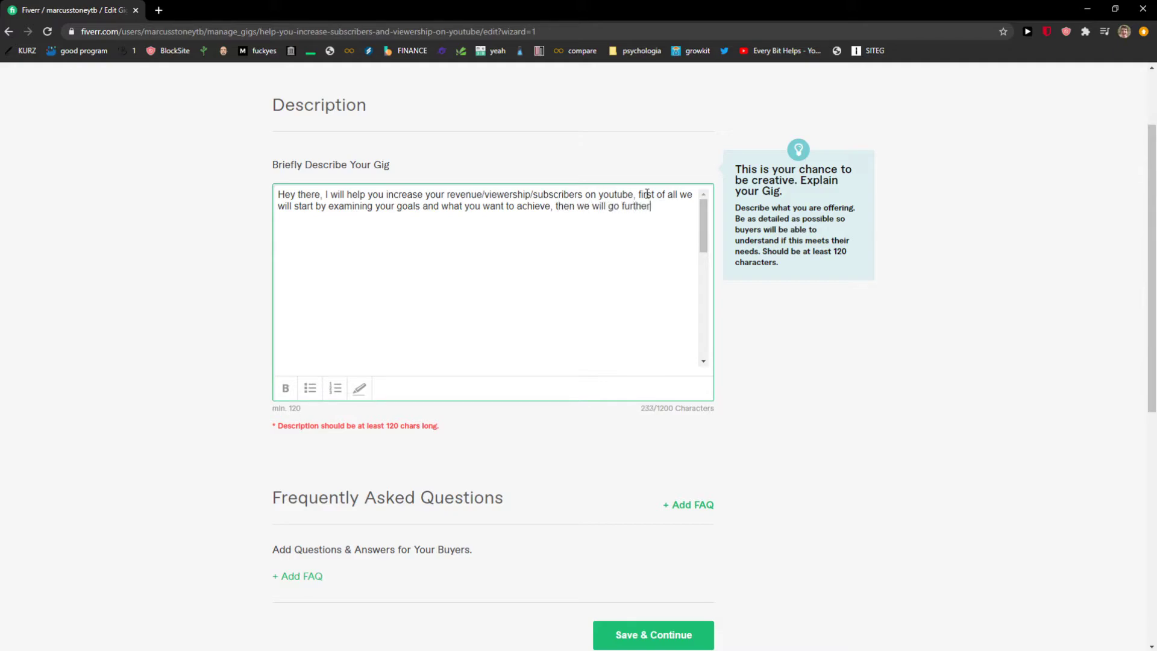
text( into analyzation of your channel)
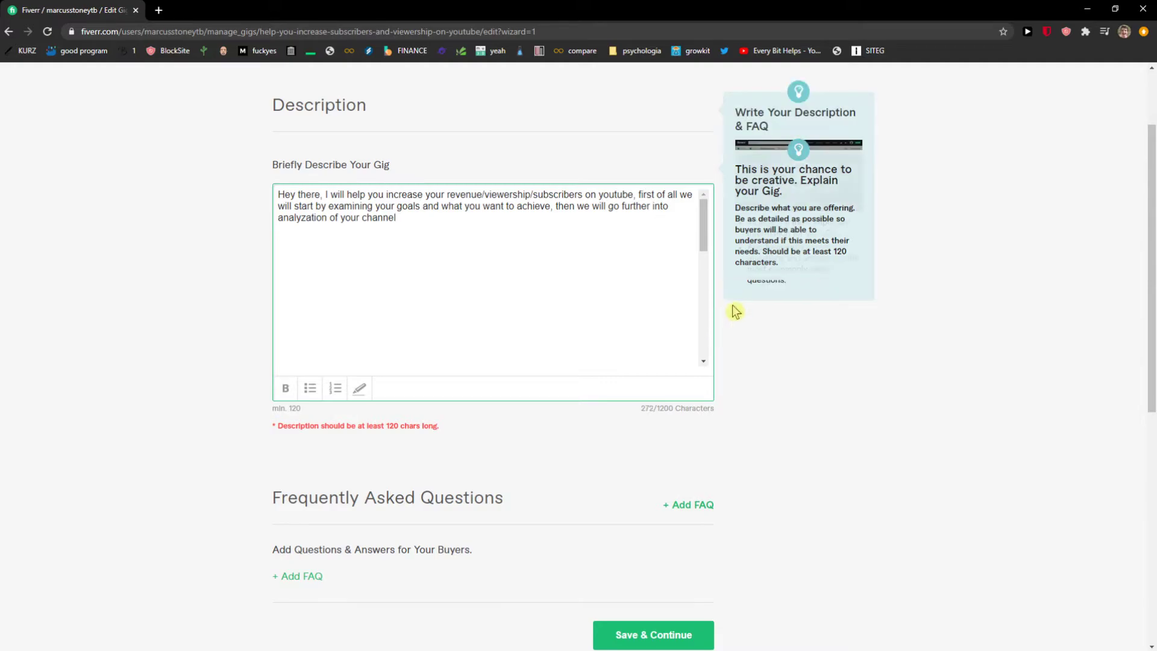
scroll(671, 480, down, 1)
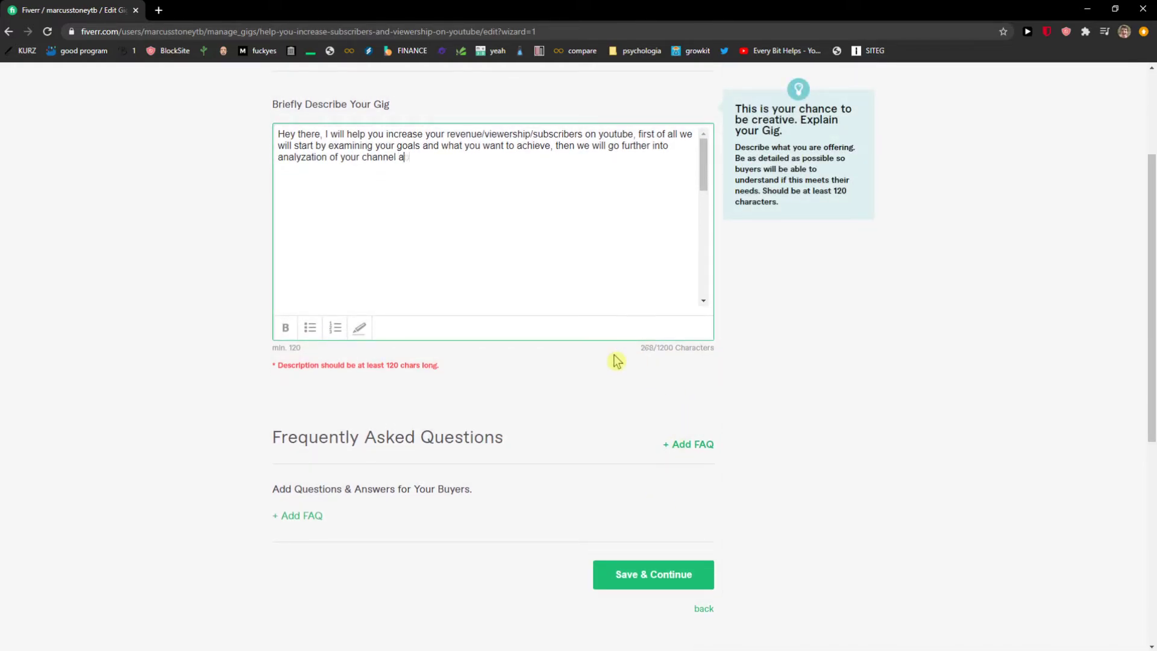
text(and then you will succeed)
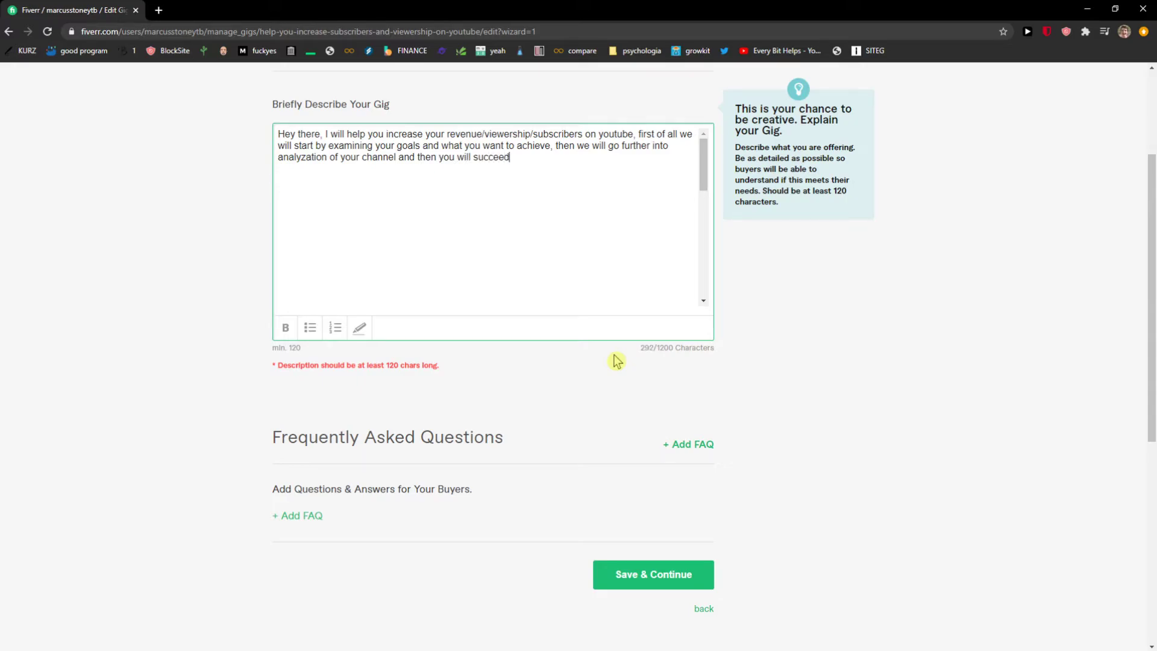
click(620, 579)
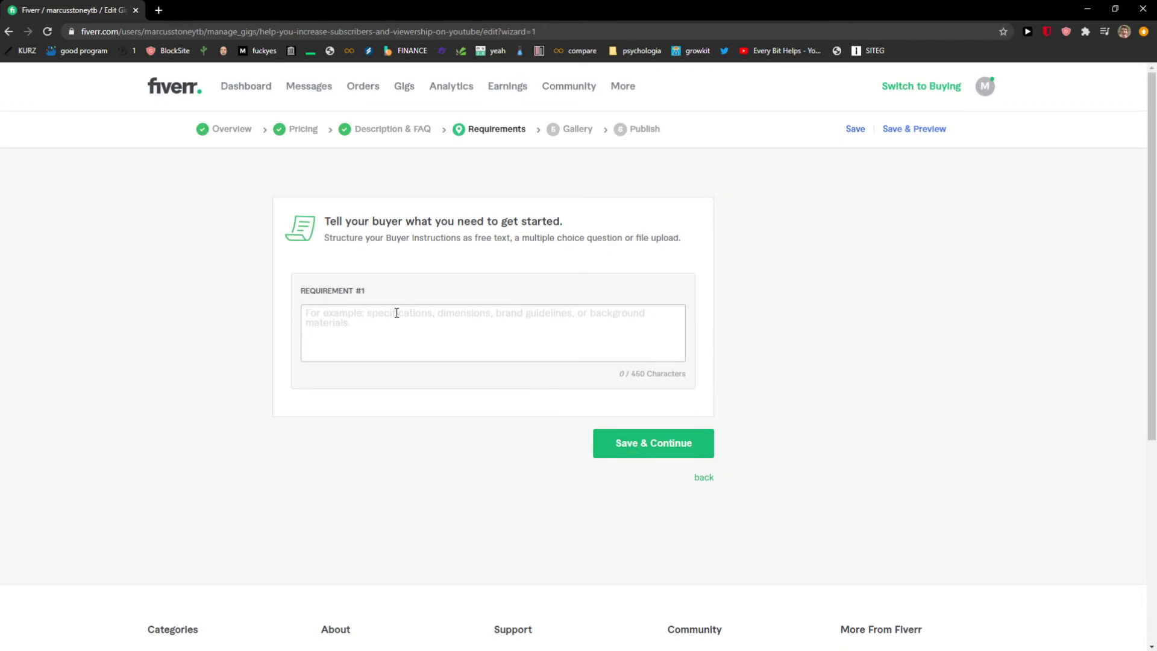
Write the requirement question 'What are your goals, what you want to achieve and why you want to succeed on youtube'.
drag(325, 237, 425, 262)
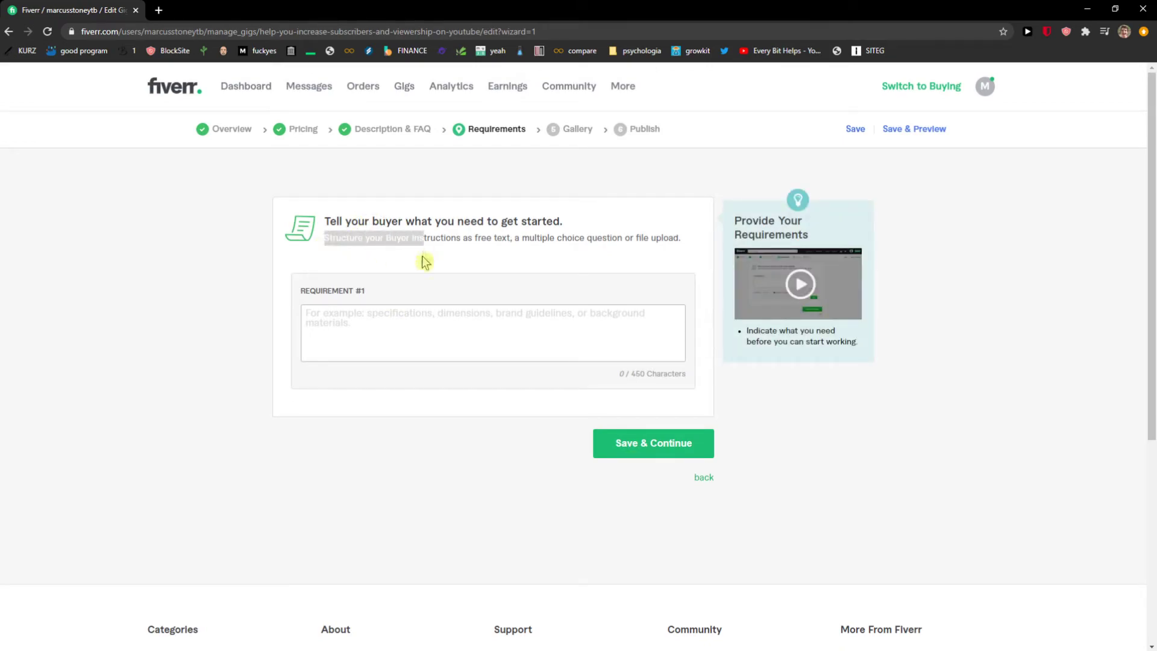
click(383, 347)
text(What are your goals, what you want to ach)
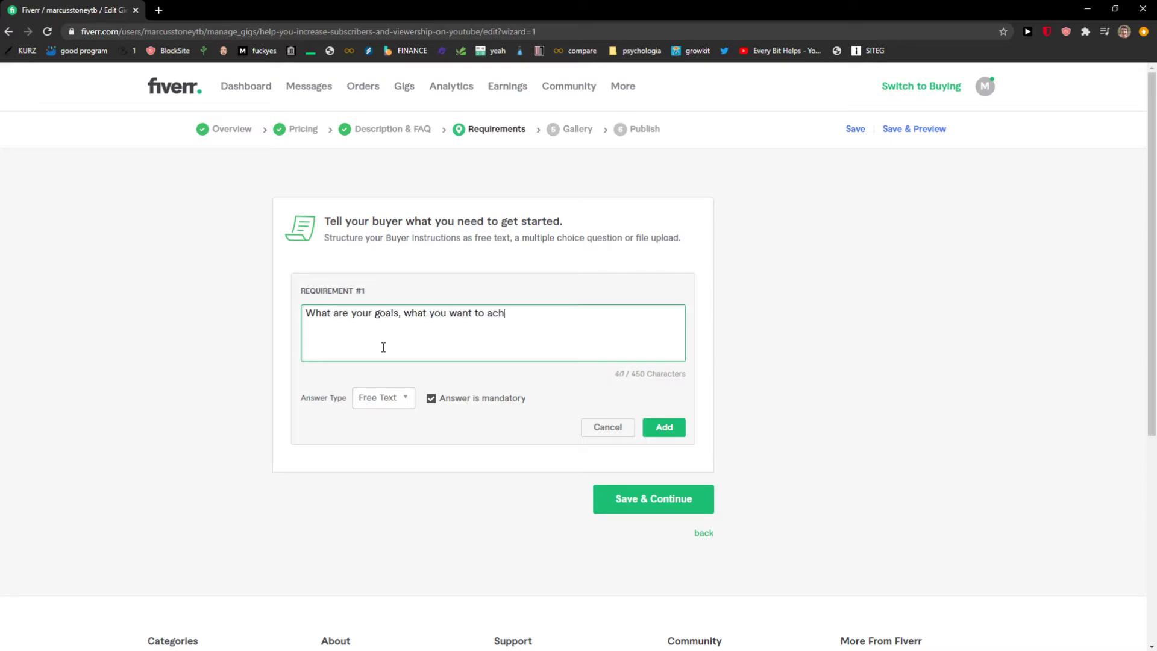
text(ieve and why you want to succe)
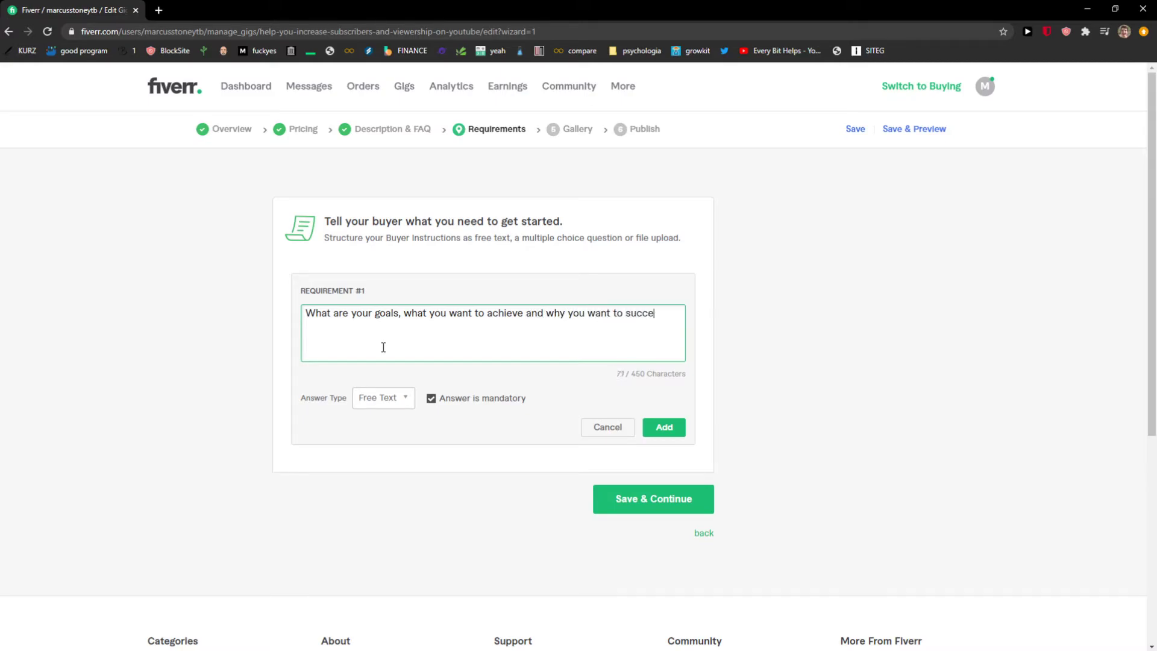
text(ed on youtube)
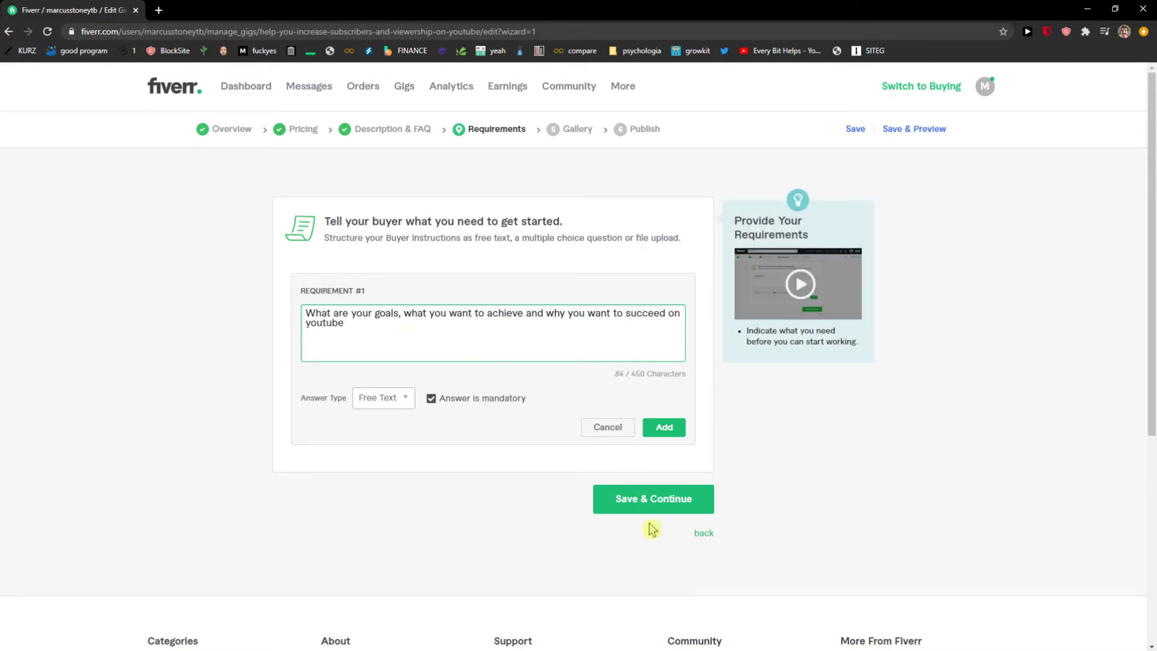
Keep the answer type as Free Text, add the requirement, and save the Requirements step.
click(654, 499)
click(395, 268)
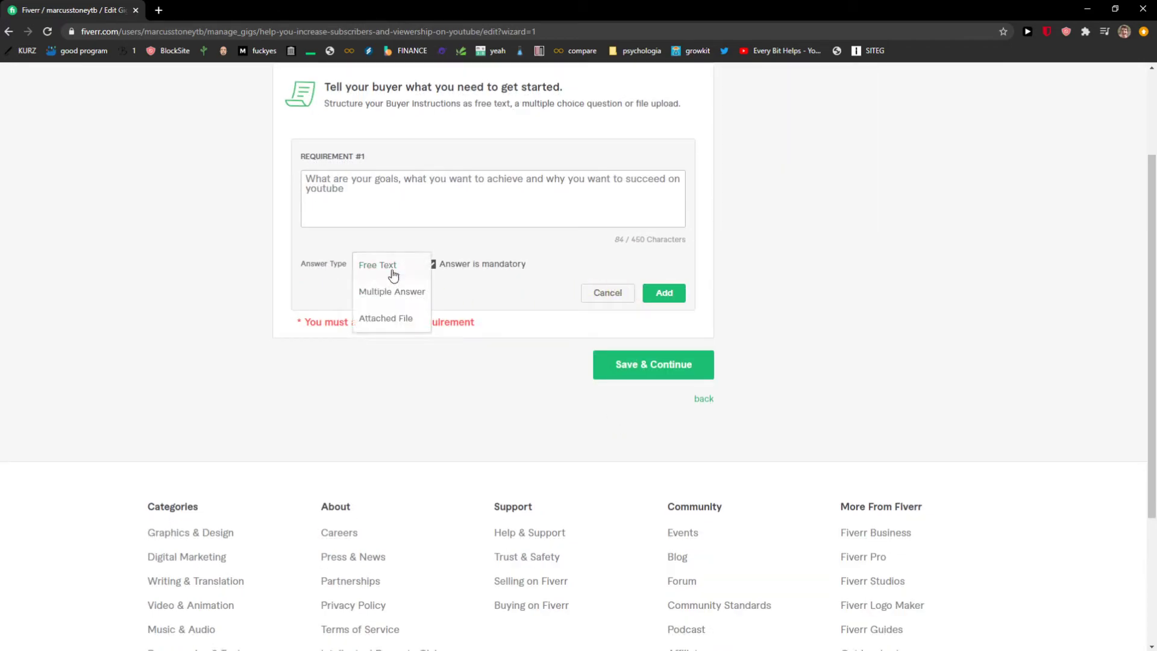
click(421, 384)
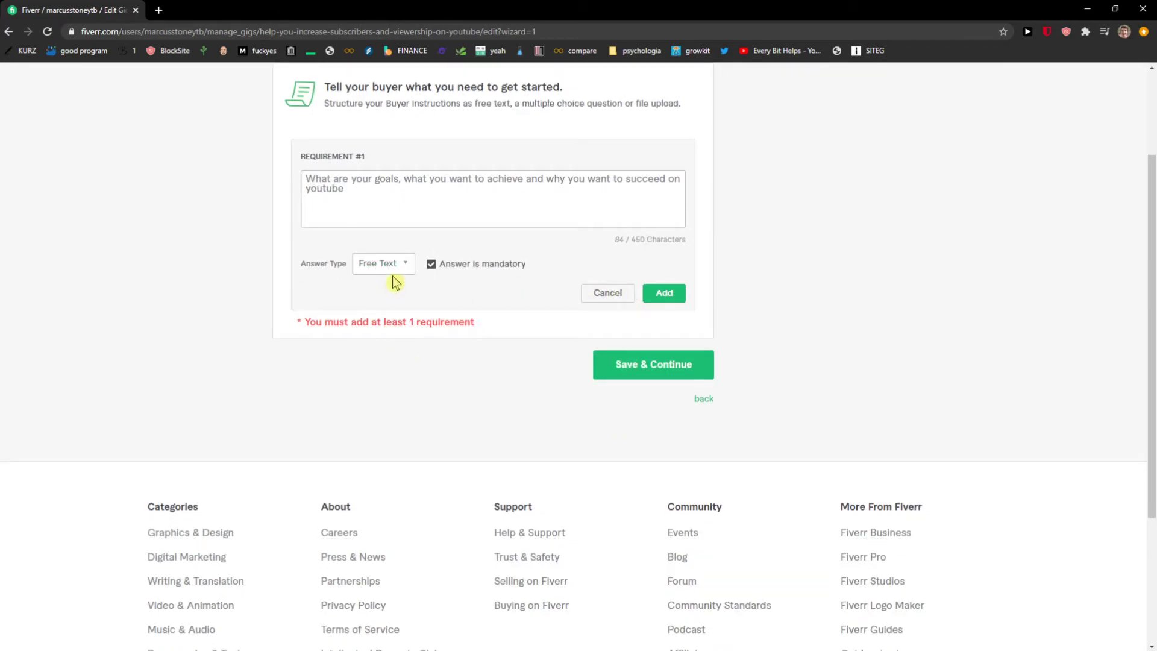
click(395, 281)
click(391, 293)
click(397, 269)
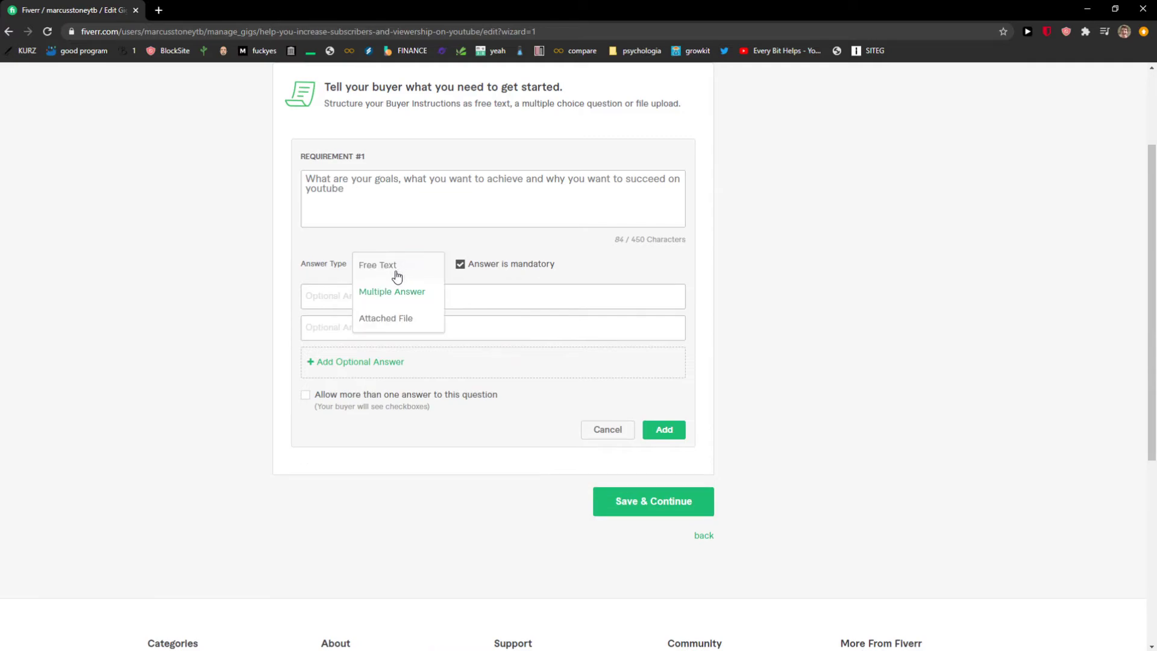
click(396, 268)
click(668, 292)
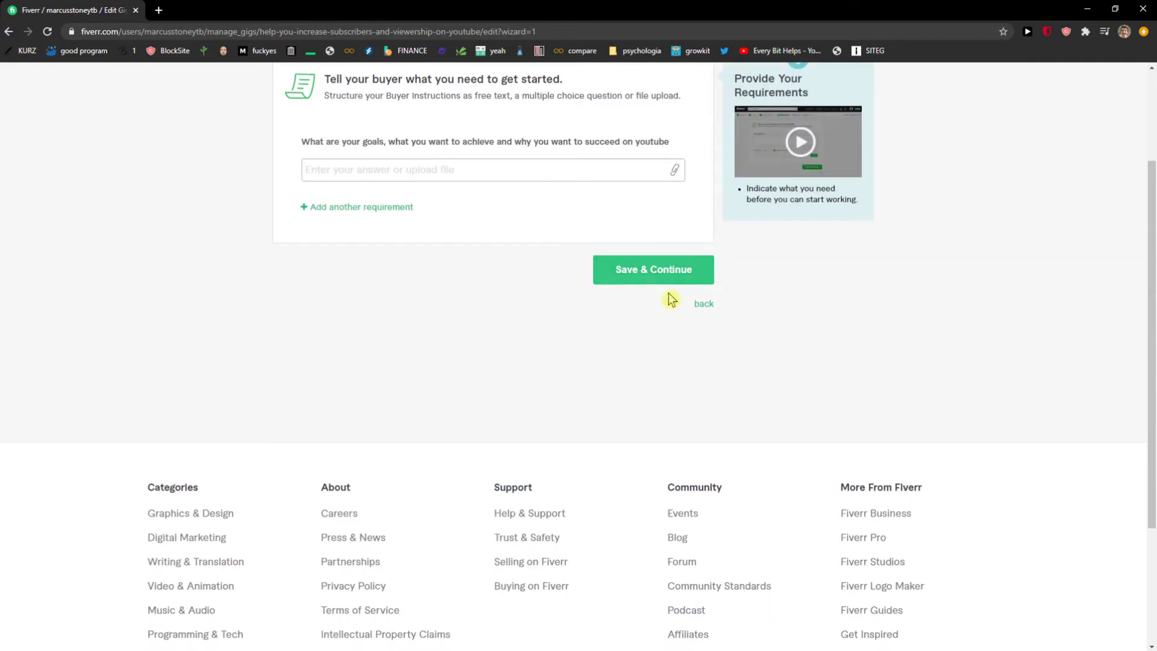
click(651, 271)
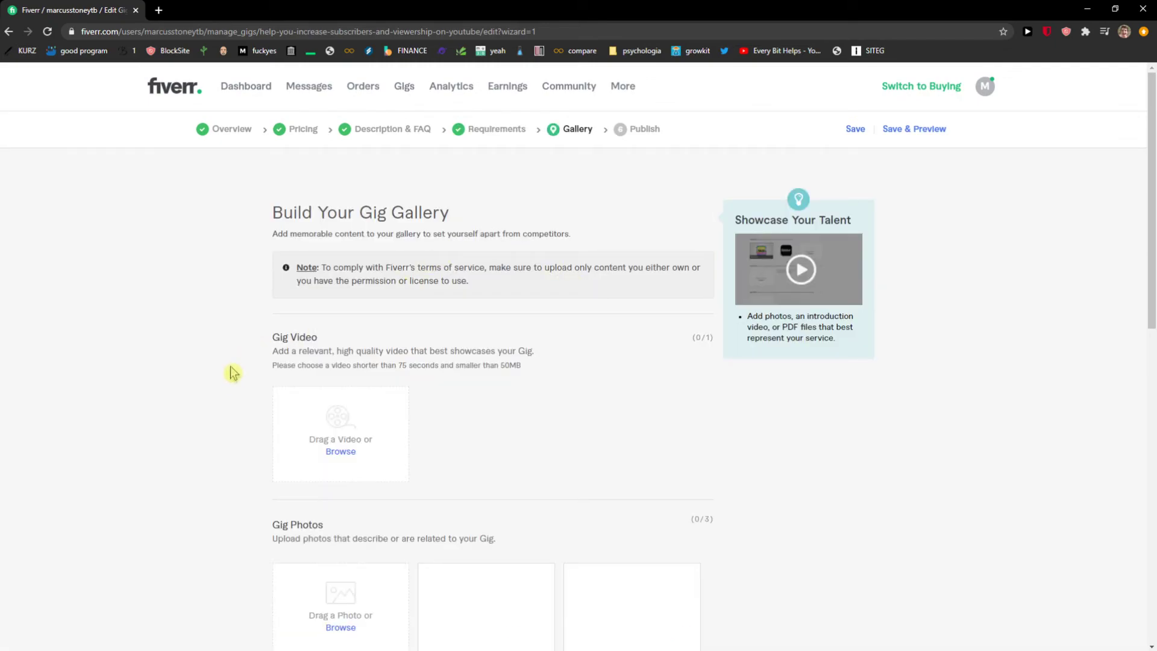
Upload a primary gig photo under Gig Photos (1/3) and save the Gallery step.
scroll(271, 375, down, 2)
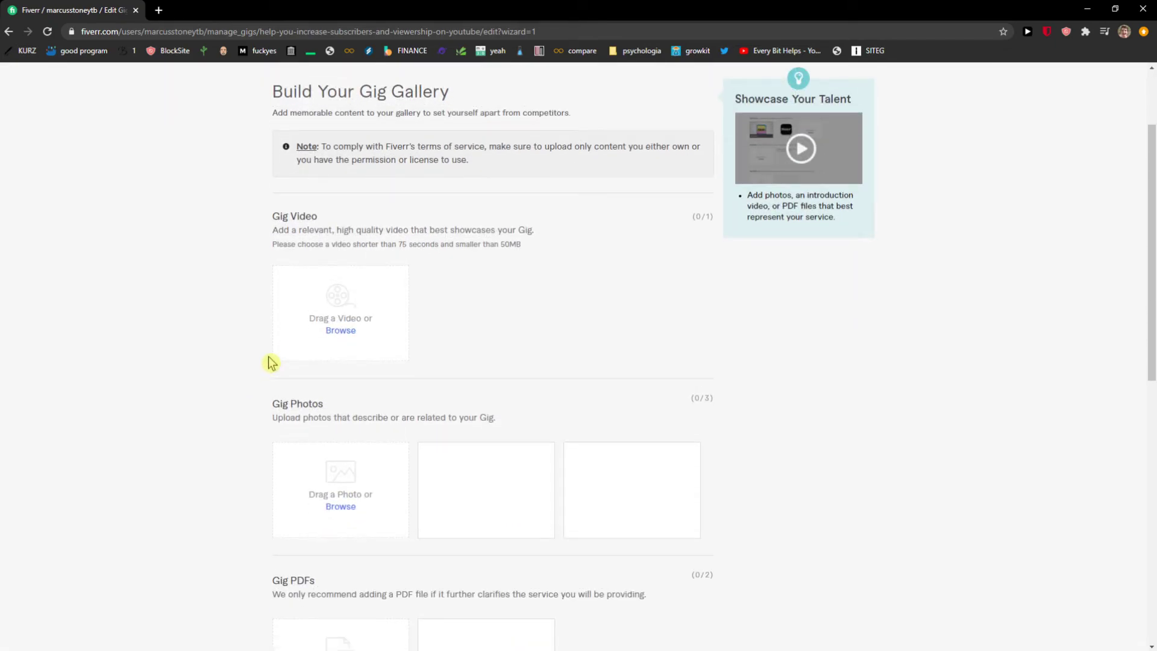
scroll(271, 393, down, 3)
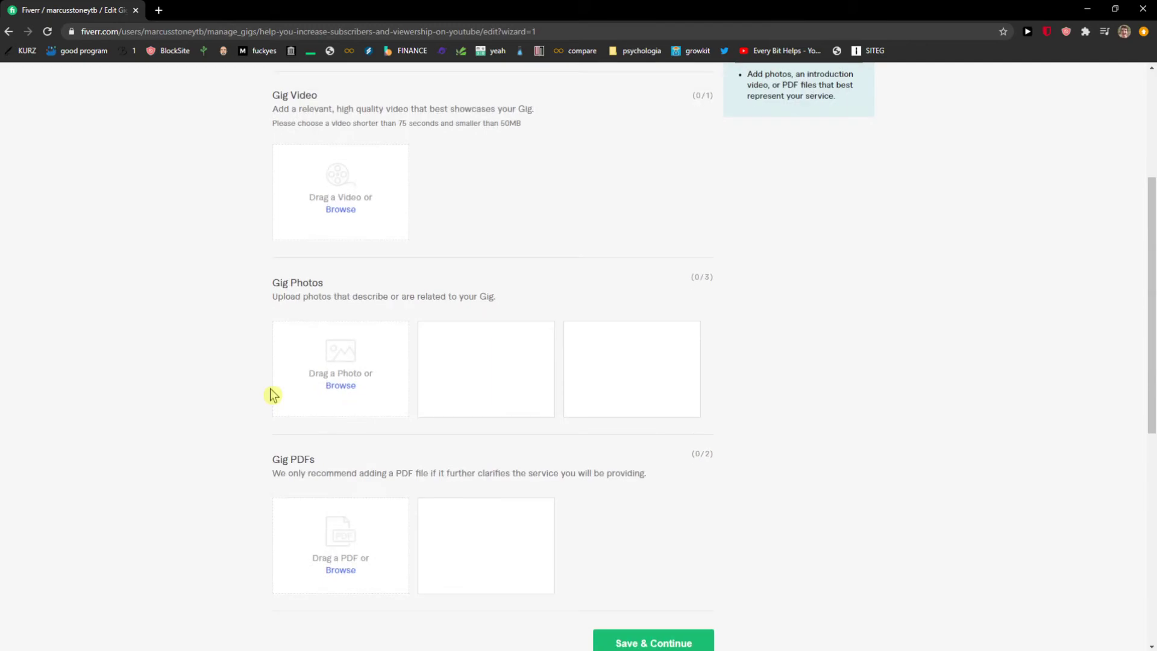
scroll(269, 400, up, 4)
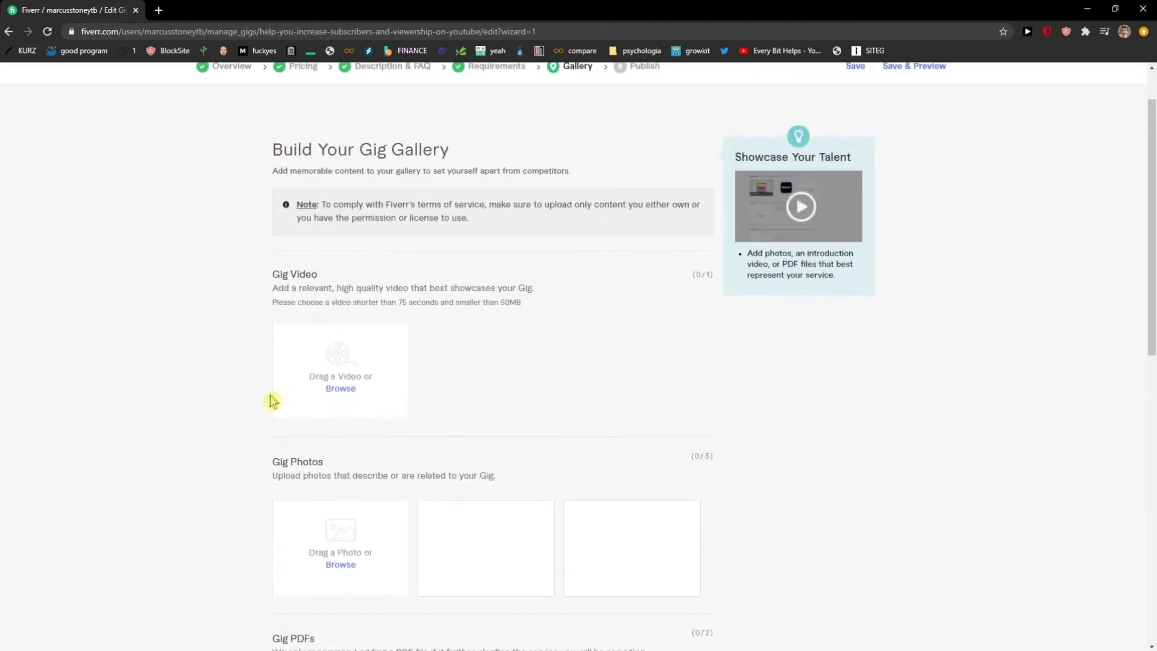
scroll(605, 430, down, 3)
scroll(605, 431, down, 3)
click(637, 463)
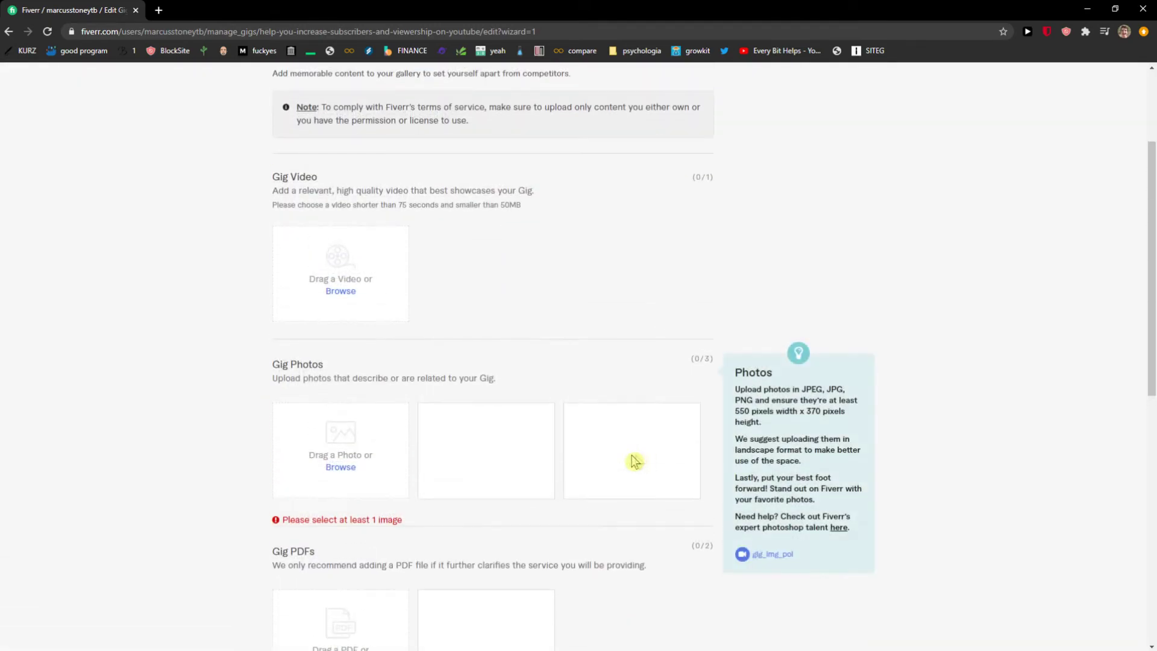
click(332, 468)
key(Escape)
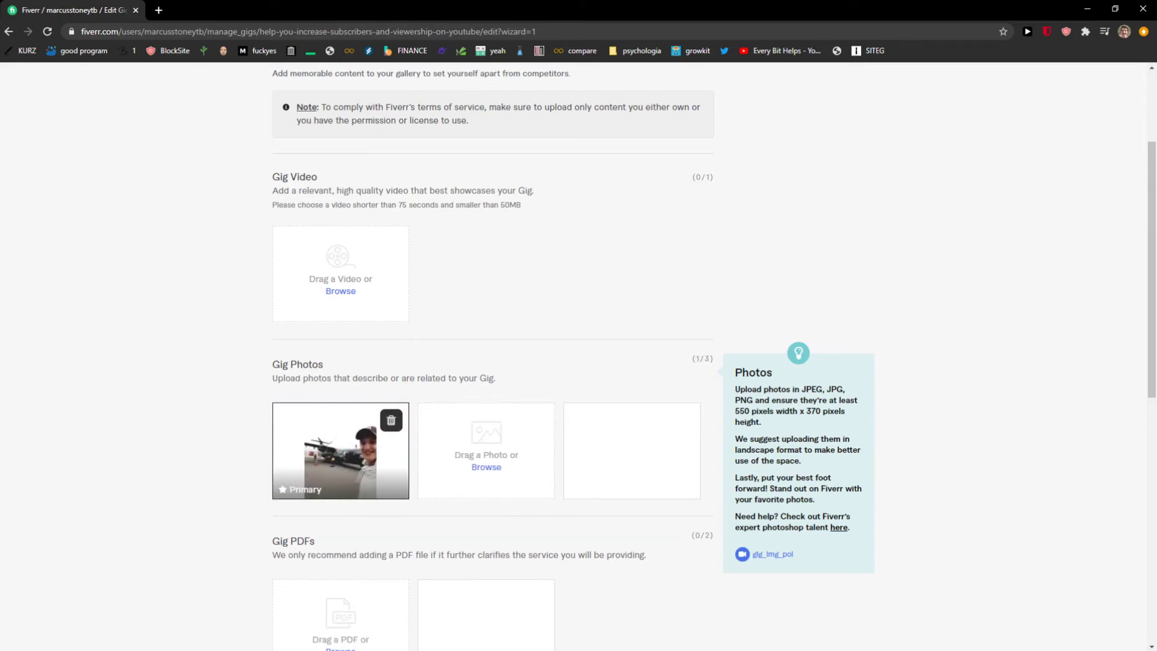
scroll(129, 380, down, 4)
scroll(330, 369, up, 5)
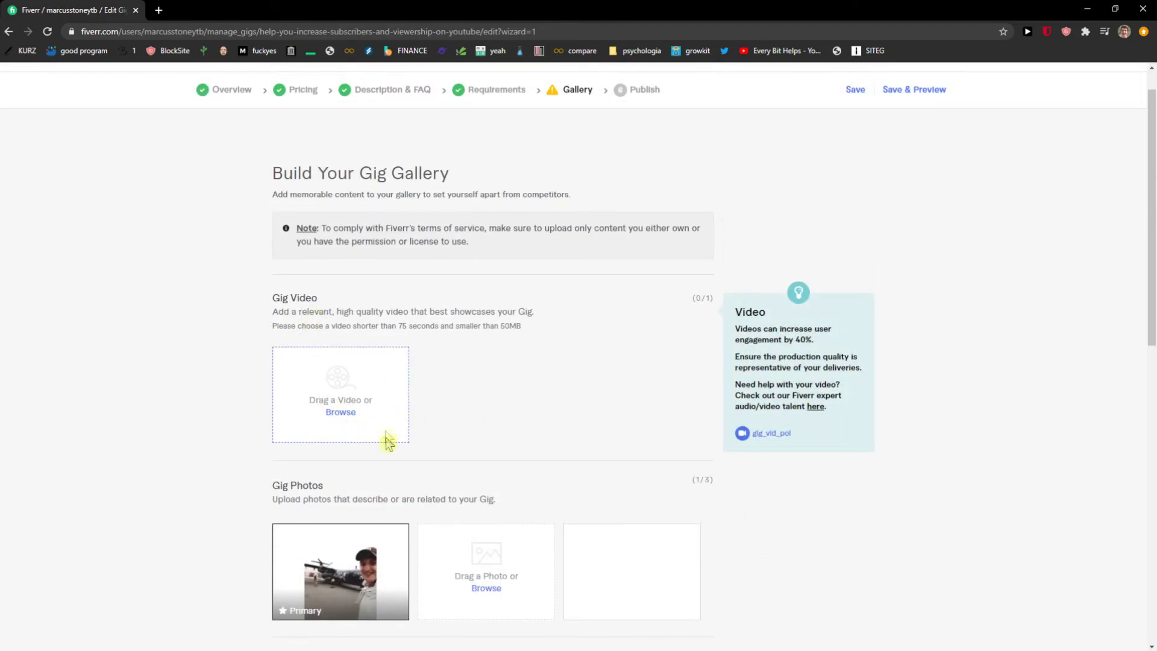
scroll(388, 442, down, 5)
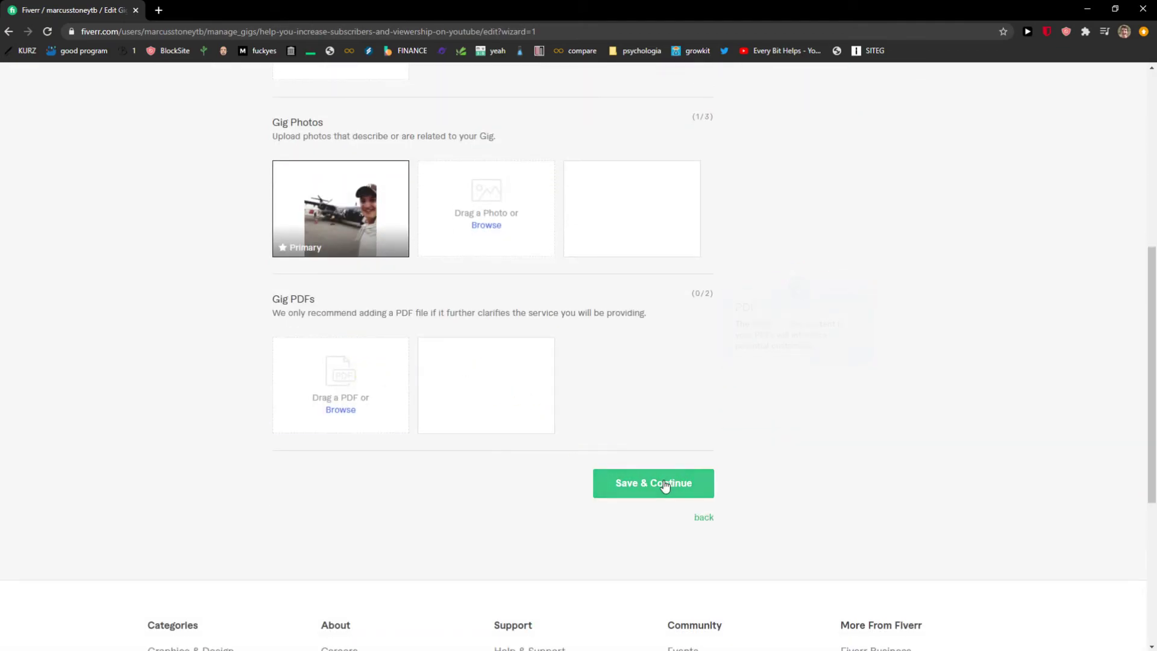
click(665, 483)
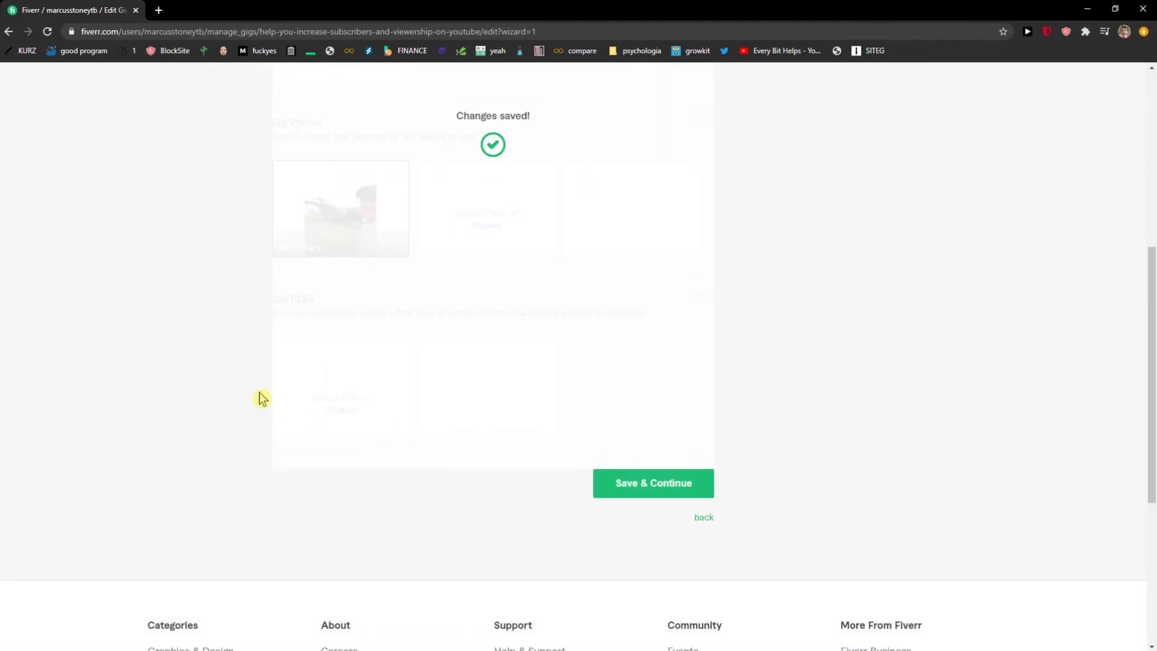
Start phone verification with the saved number, minus its leading zero, via SMS.
drag(291, 245, 603, 324)
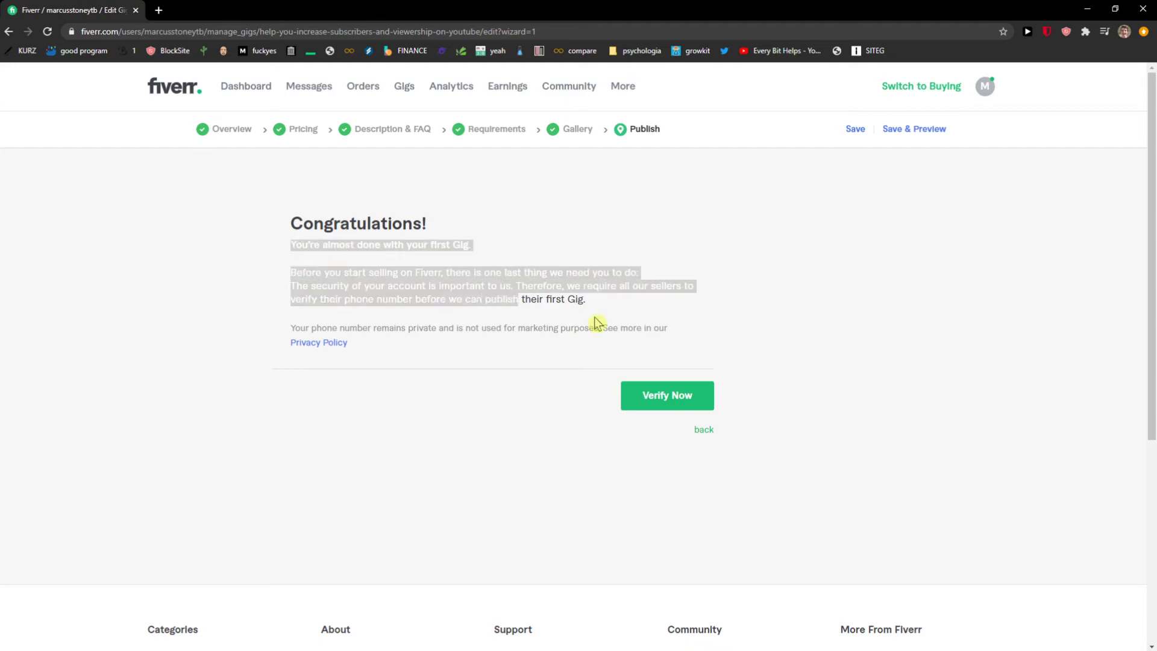
click(666, 395)
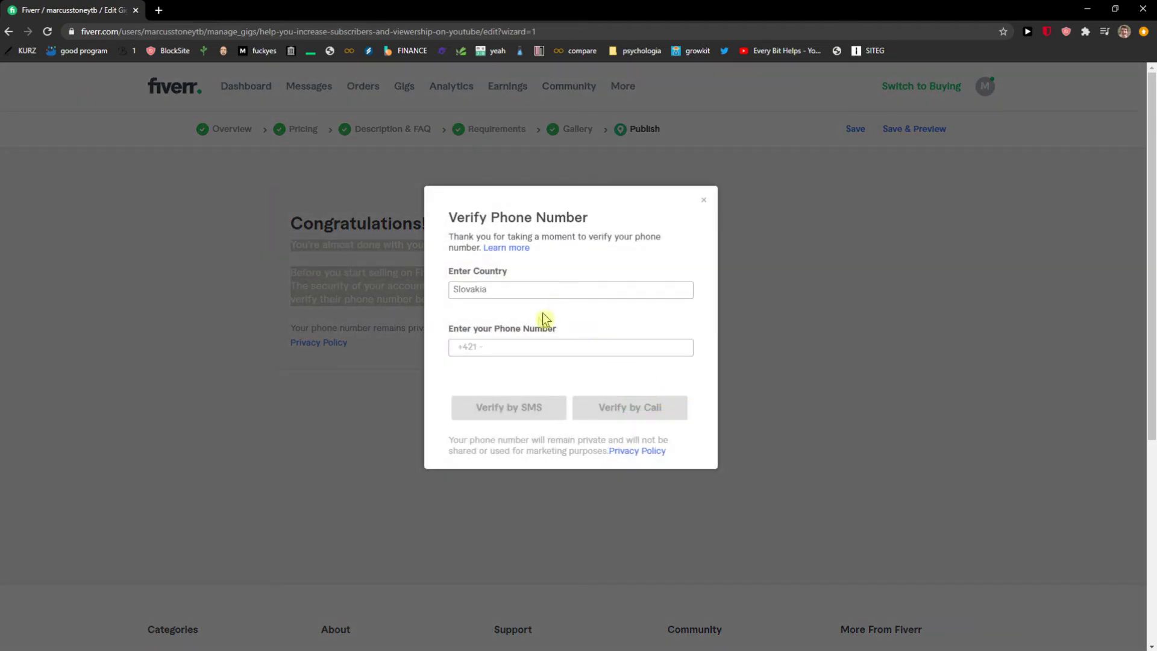
click(510, 350)
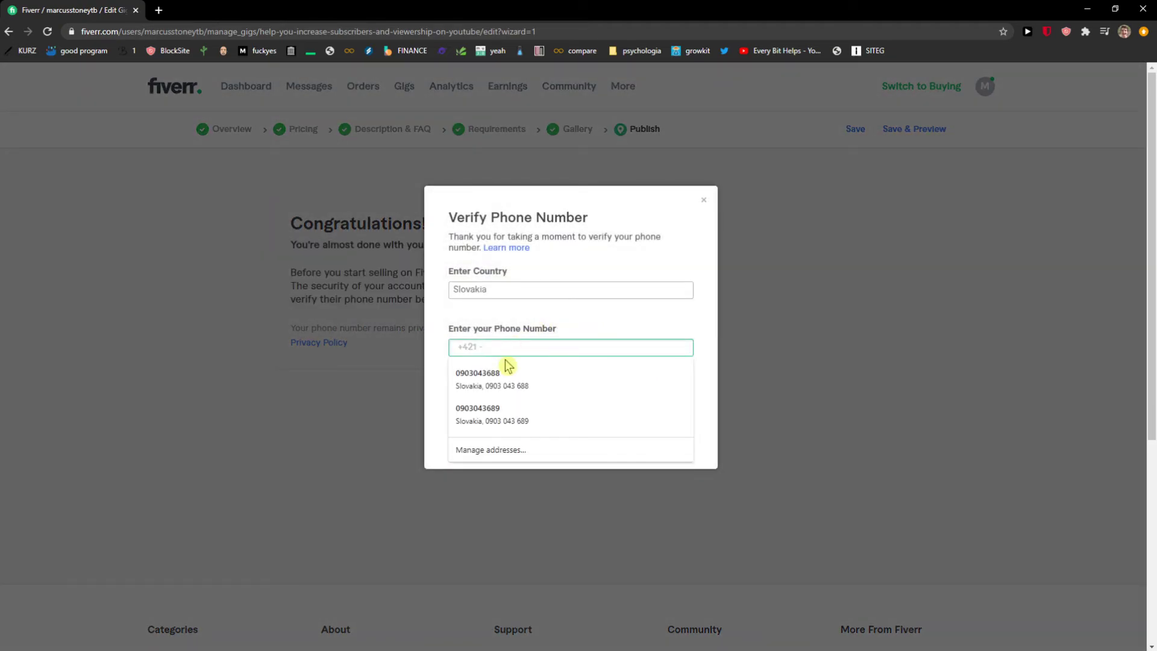
click(508, 374)
click(492, 350)
key(BackSpace)
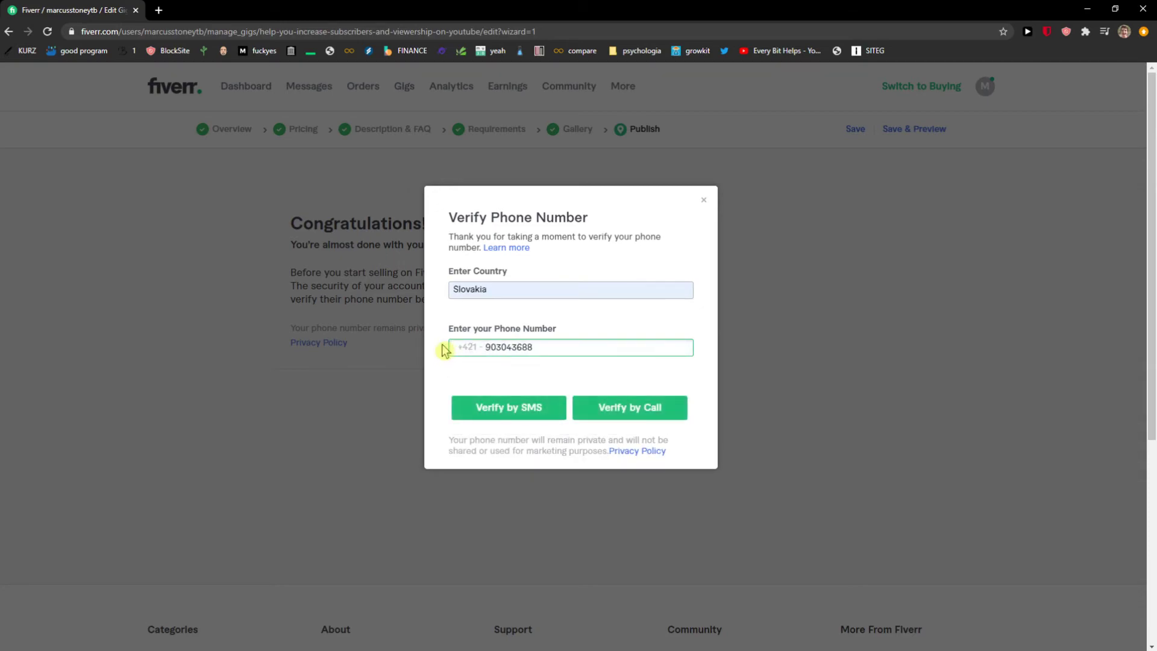
click(541, 408)
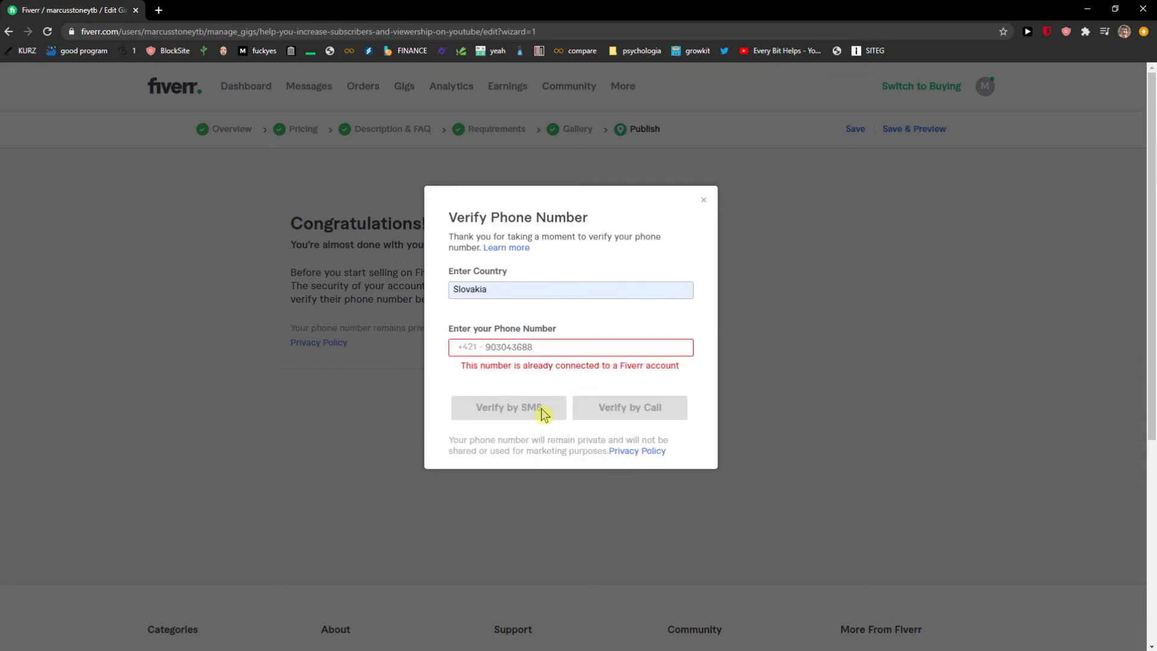
Clear the rejected phone number from the verification field.
click(493, 349)
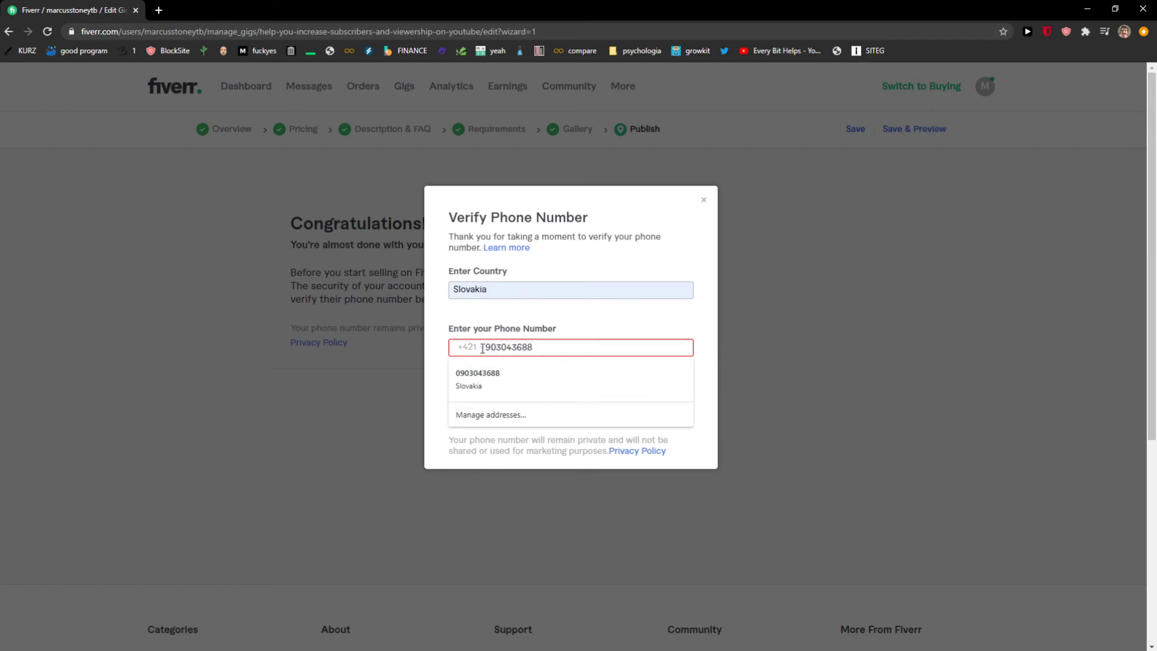
click(482, 349)
click(484, 348)
key(ctrl+a)
key(BackSpace)
click(487, 348)
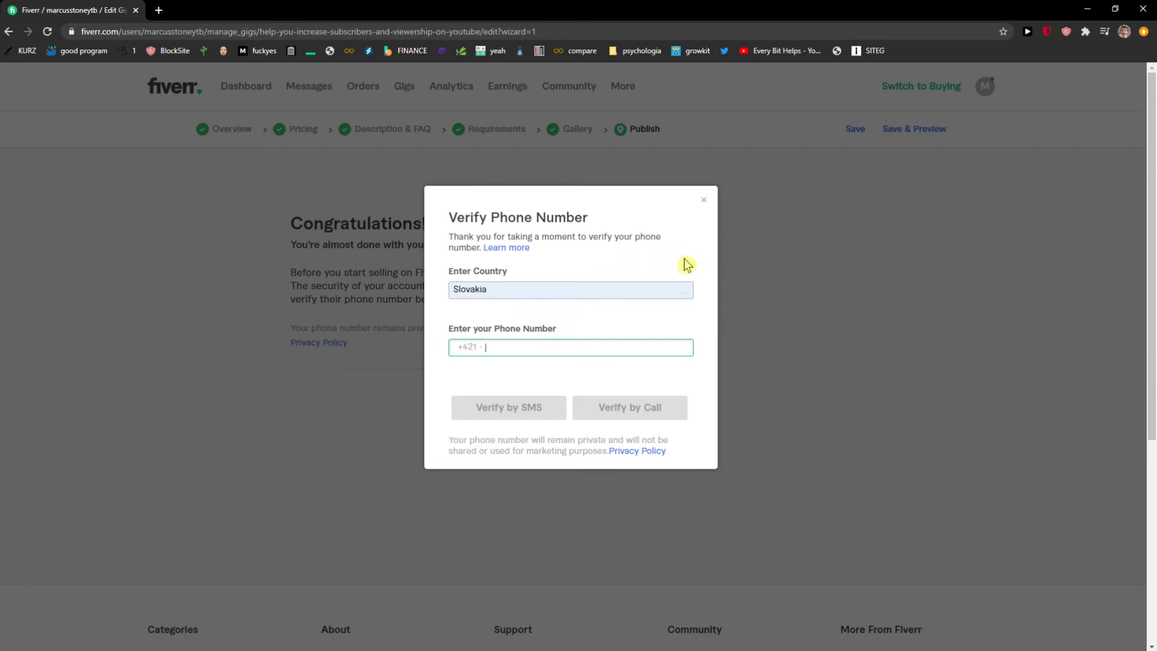
Check the country and number suggestions, then close phone verification without verifying.
click(563, 290)
click(550, 258)
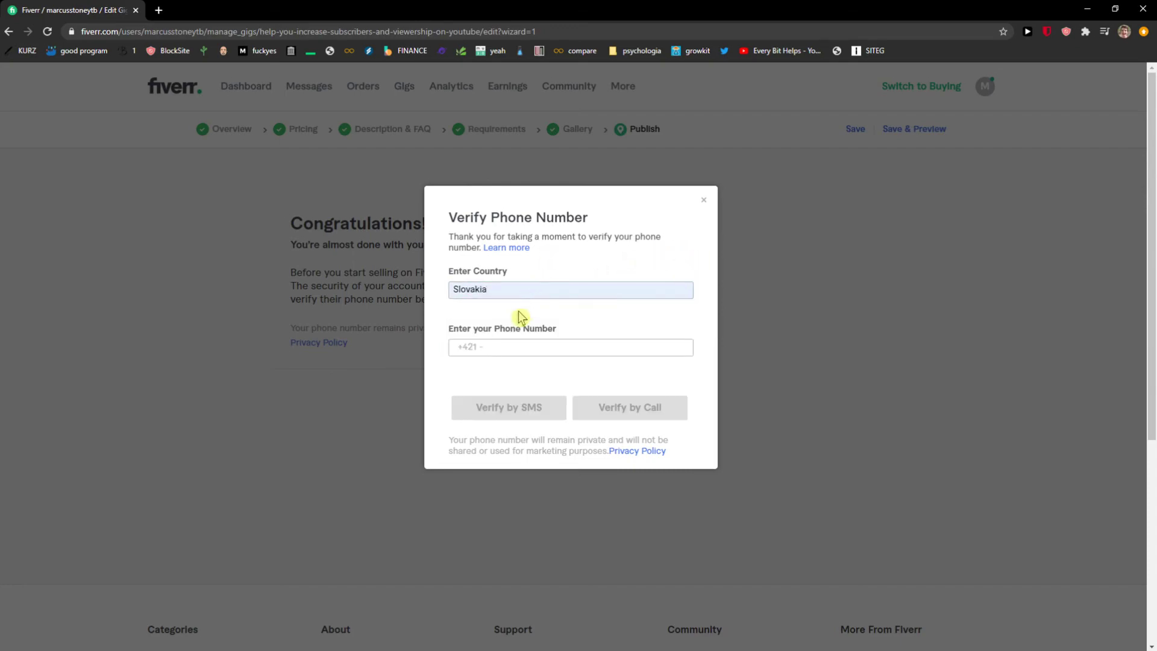
click(493, 343)
click(495, 346)
click(481, 342)
click(513, 295)
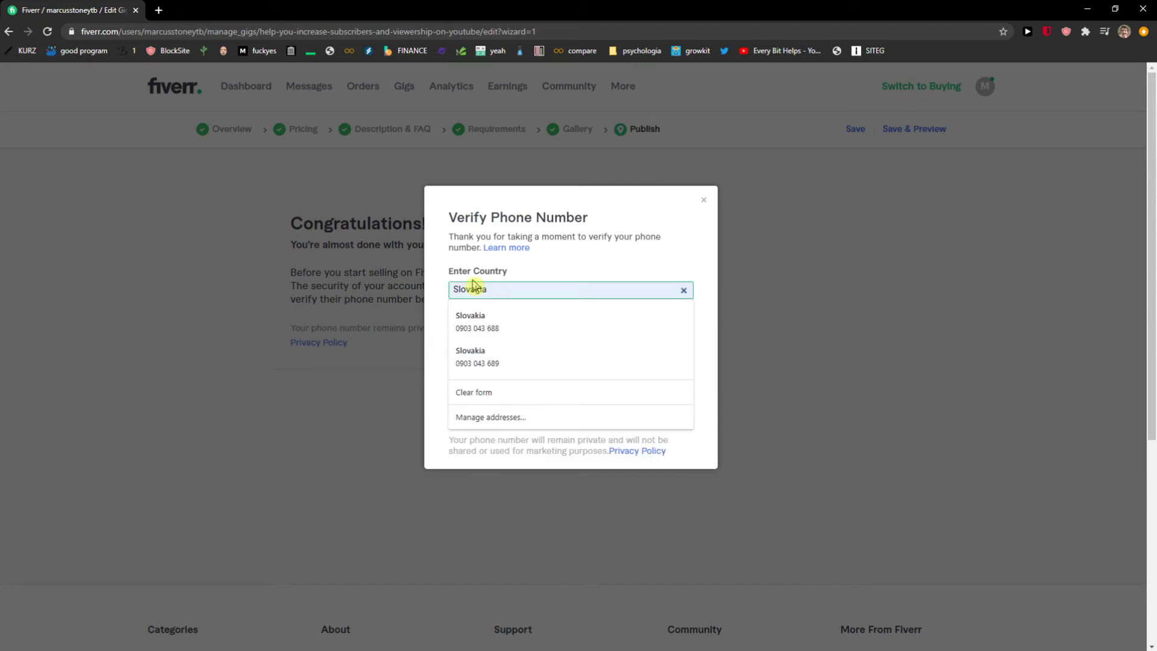
click(475, 286)
click(704, 199)
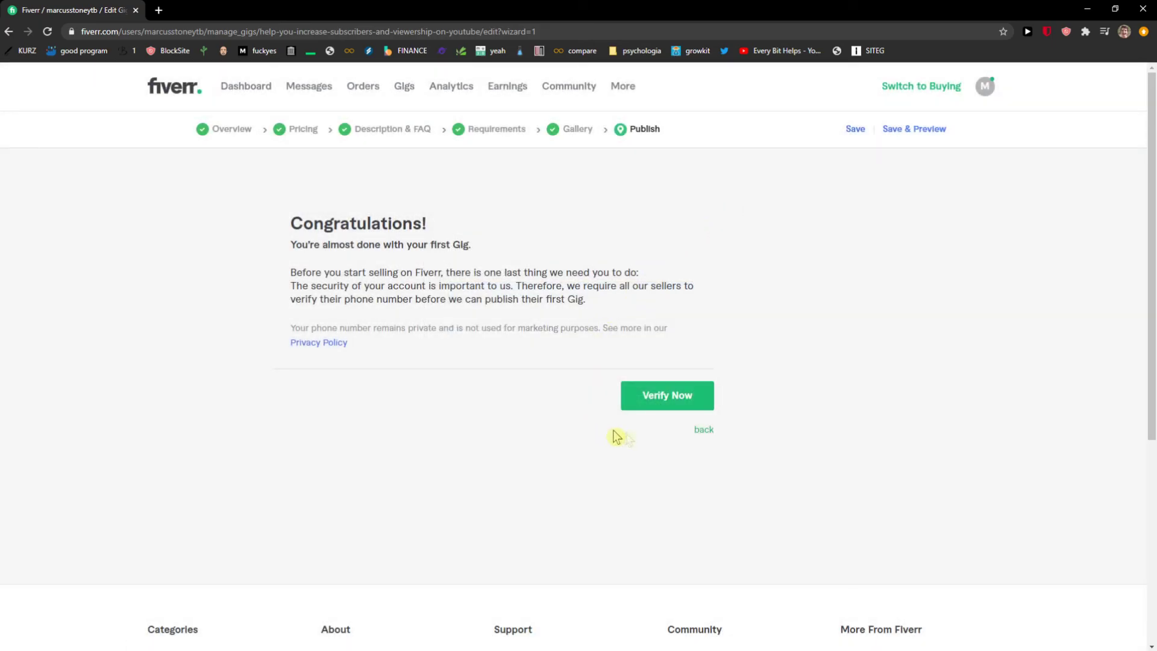
click(667, 405)
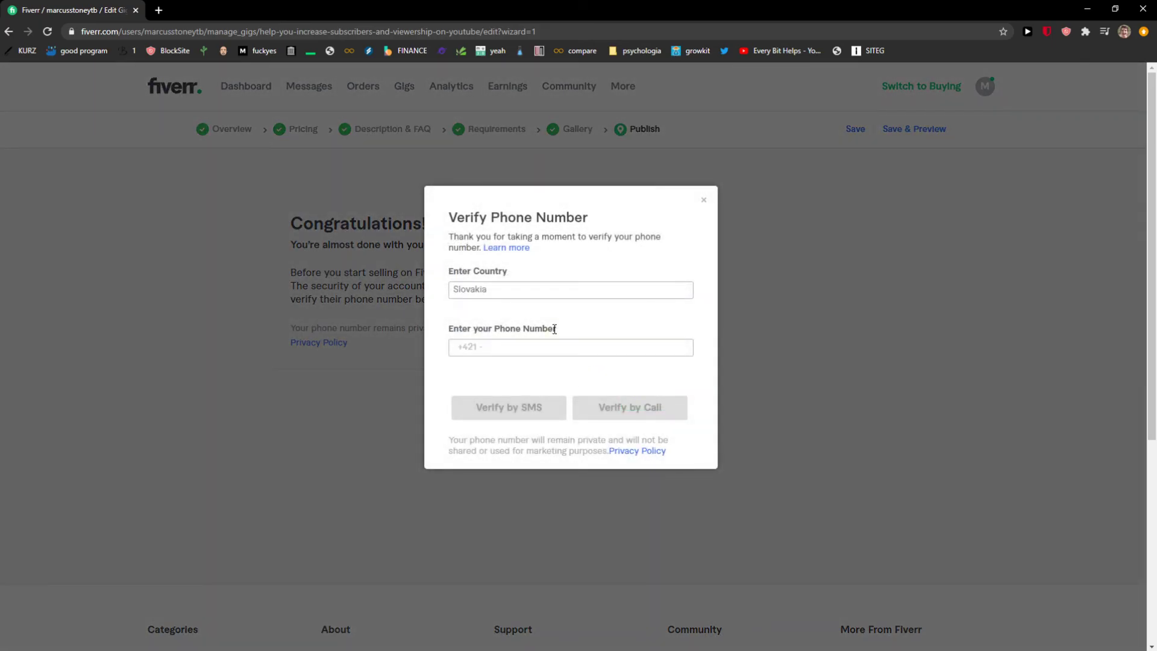
click(551, 347)
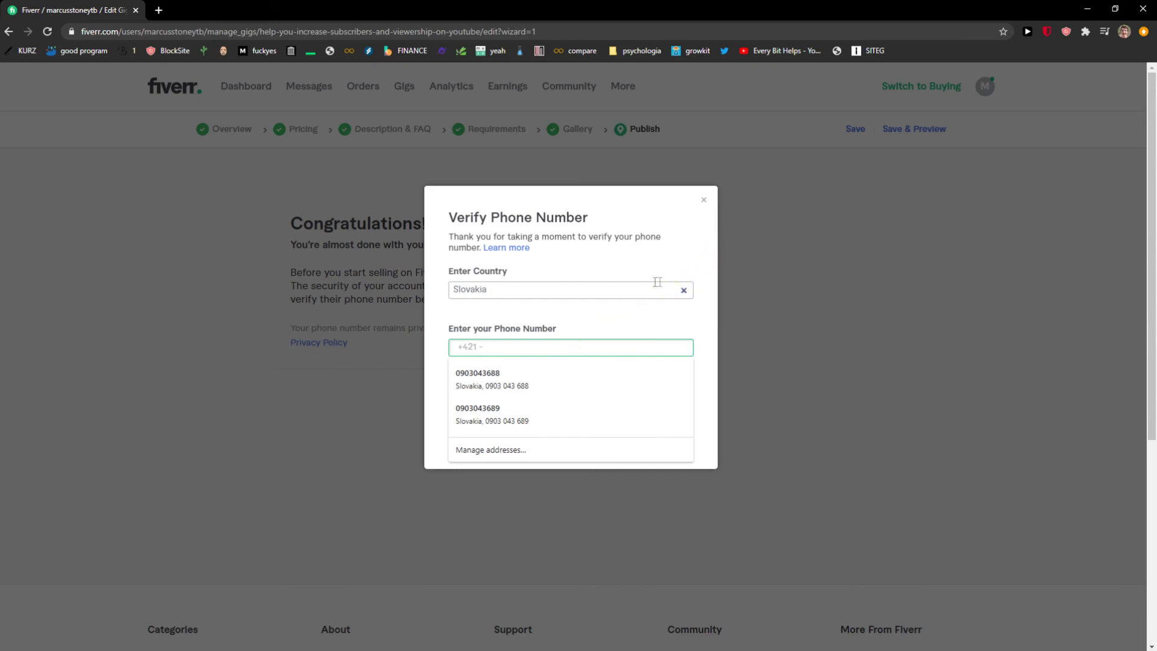
click(460, 345)
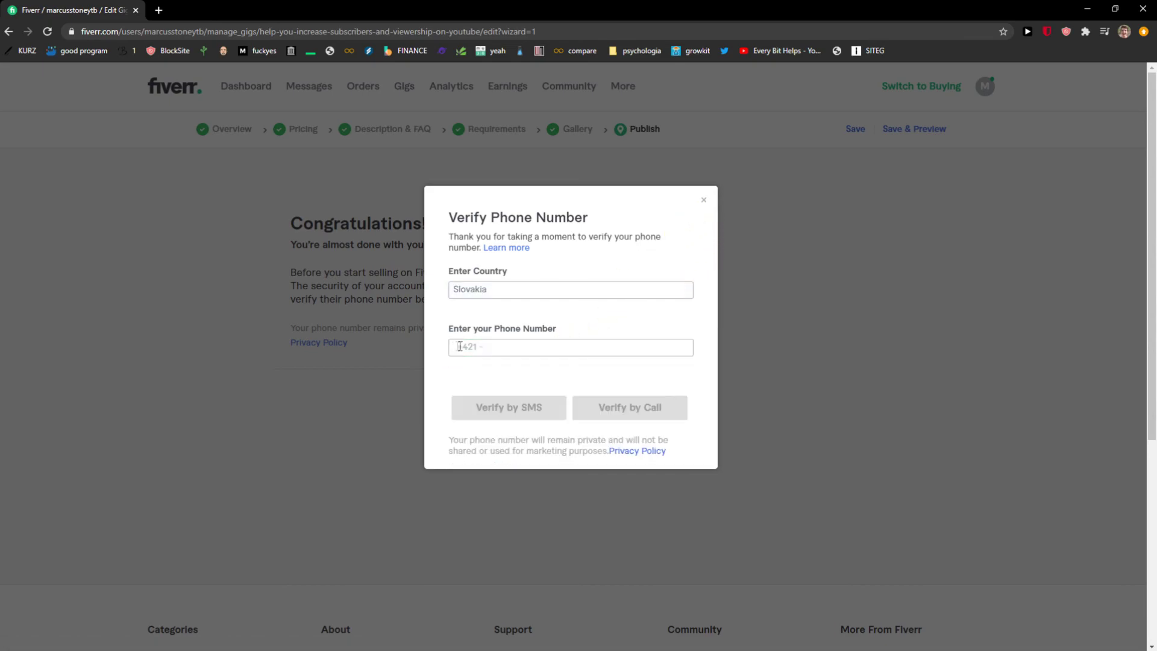
click(465, 345)
click(413, 340)
click(702, 205)
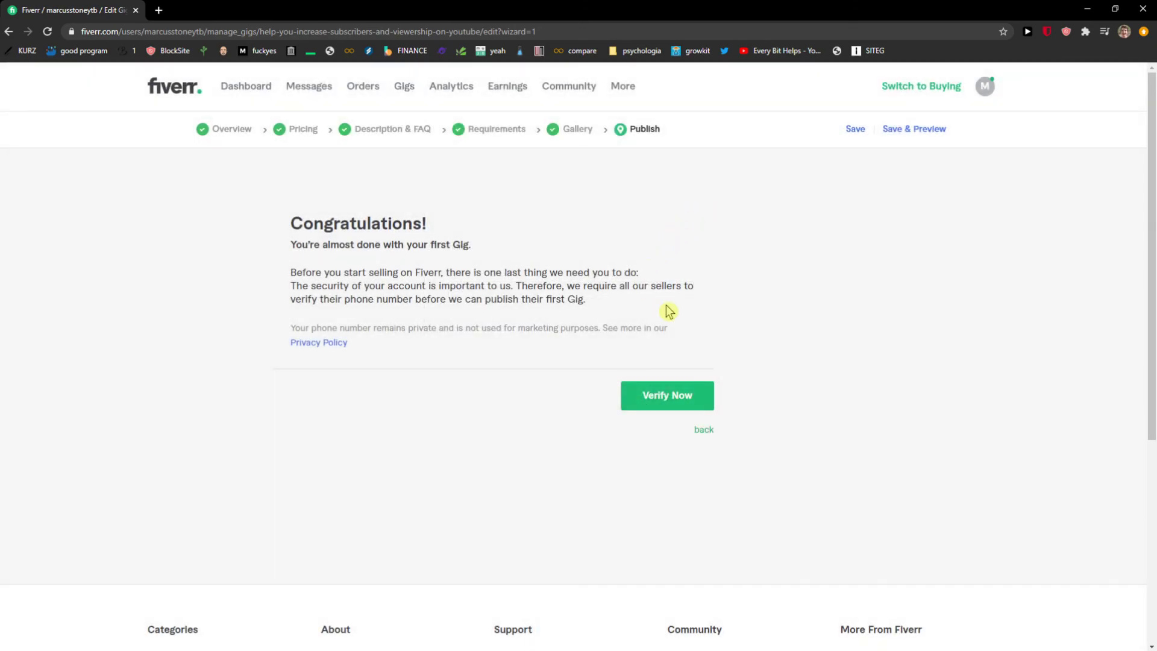